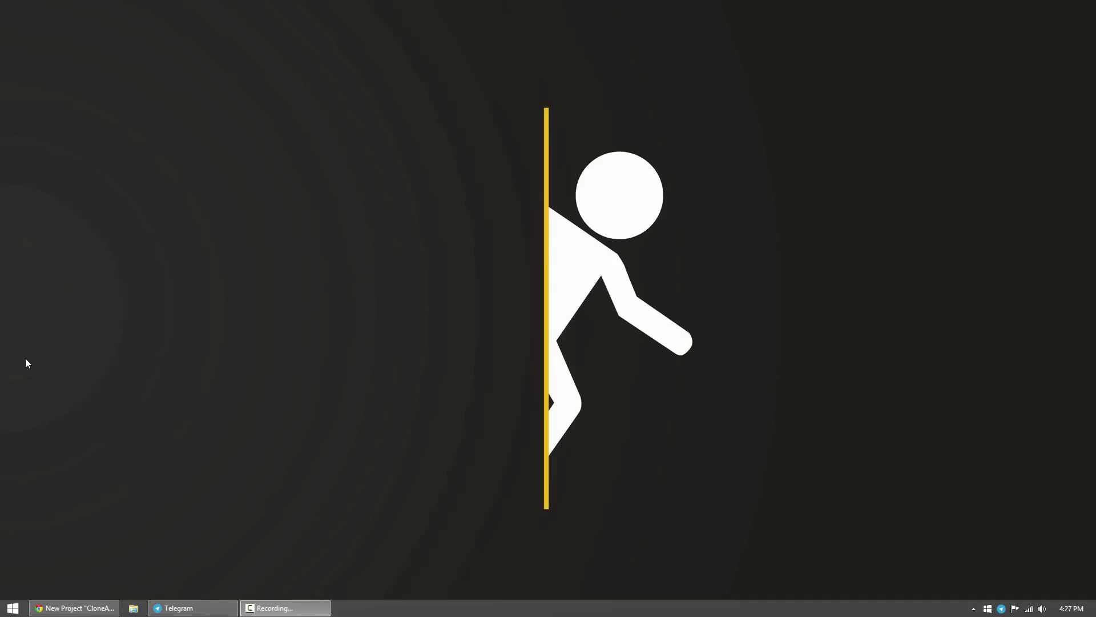
# Download cloneapp.zip from the CloneApp blog post in Chrome
pyautogui.click(86, 607)
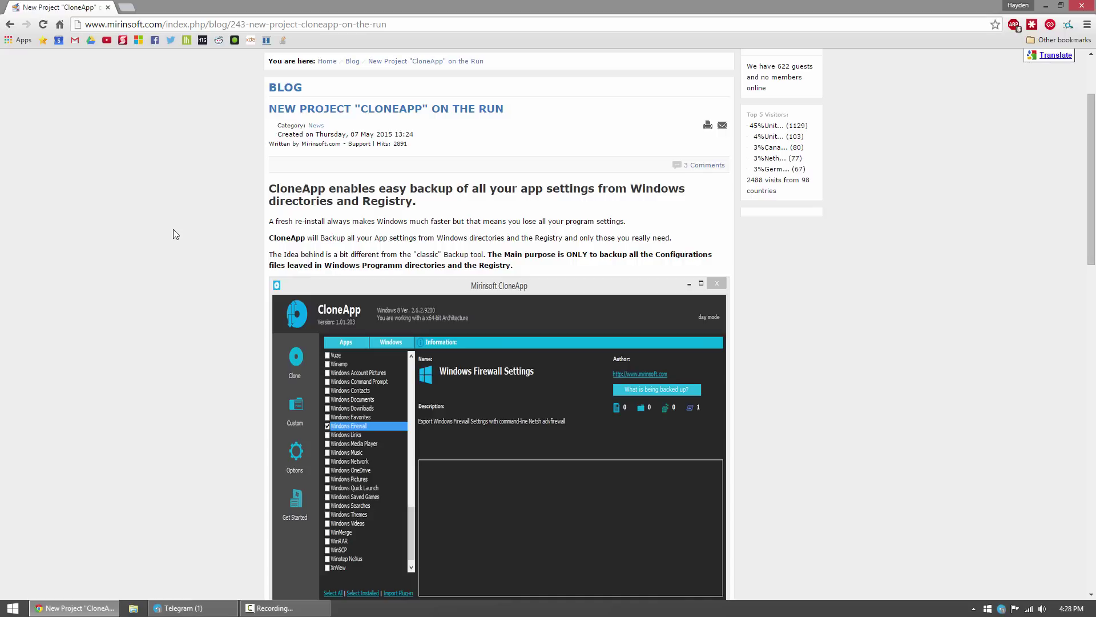
pyautogui.scroll(-3, 173, 228)
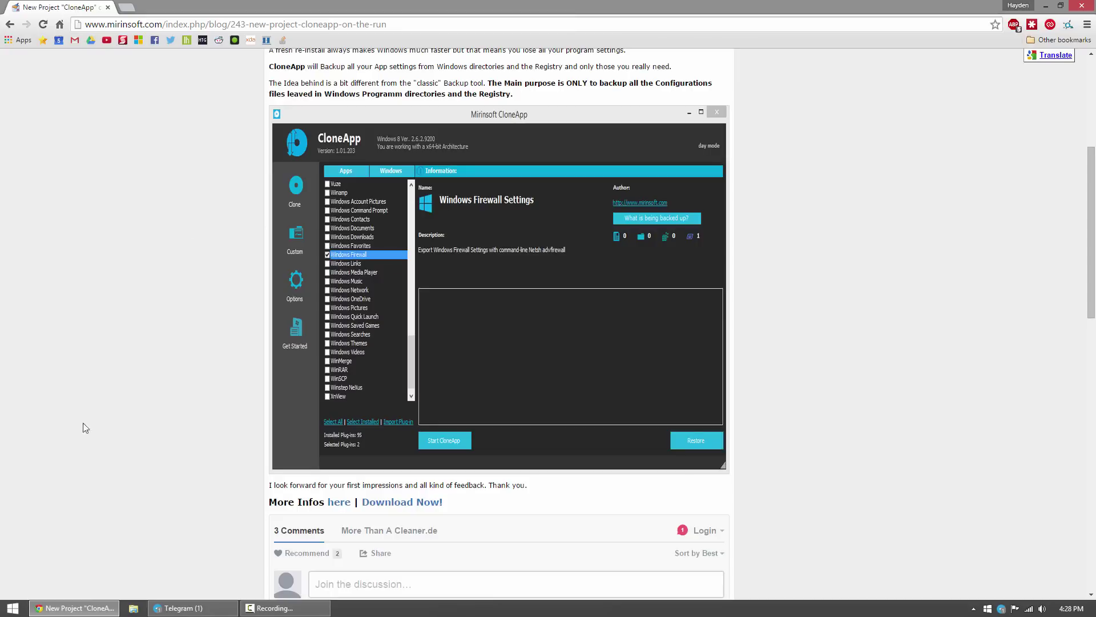
pyautogui.click(433, 506)
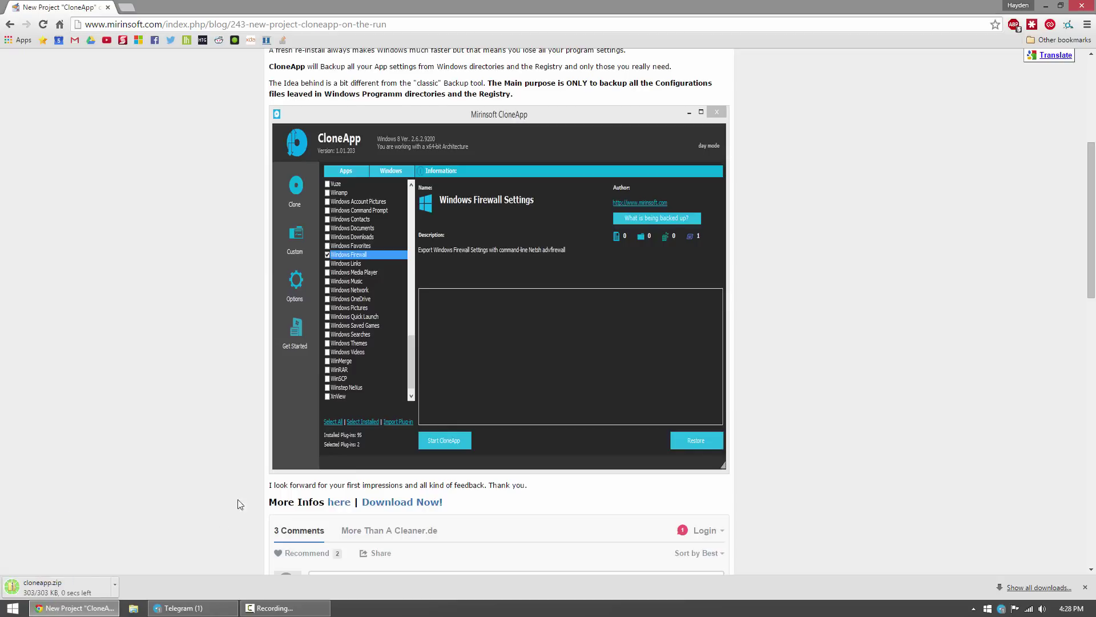
# Open cloneapp.zip and copy its CloneApp folder onto the desktop
pyautogui.click(50, 587)
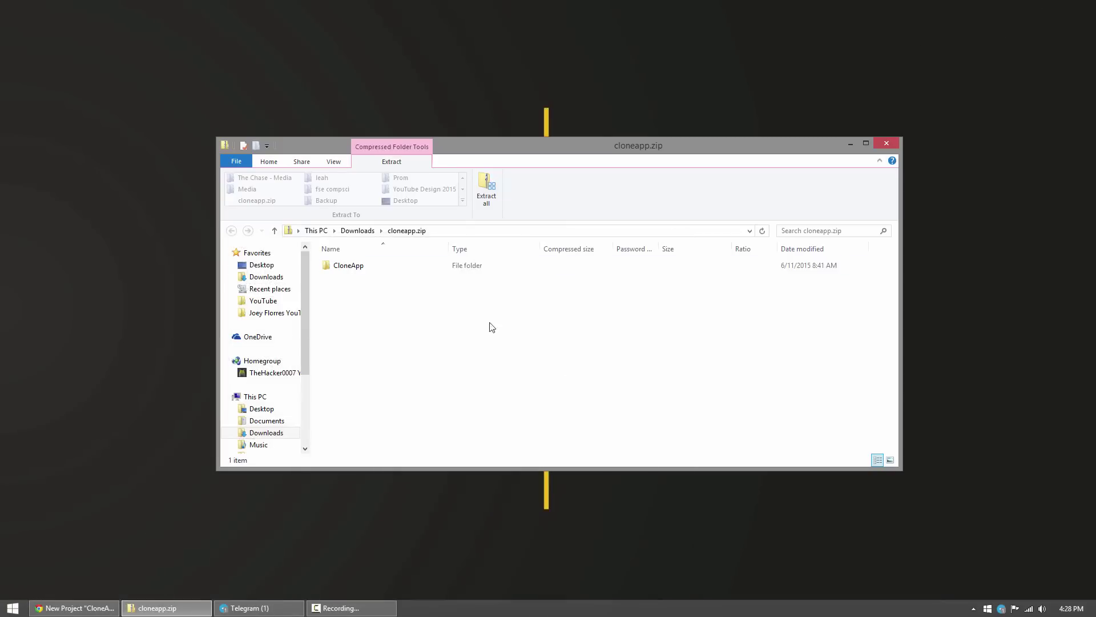
pyautogui.click(351, 272)
pyautogui.moveTo(351, 272); pyautogui.dragTo(591, 94)
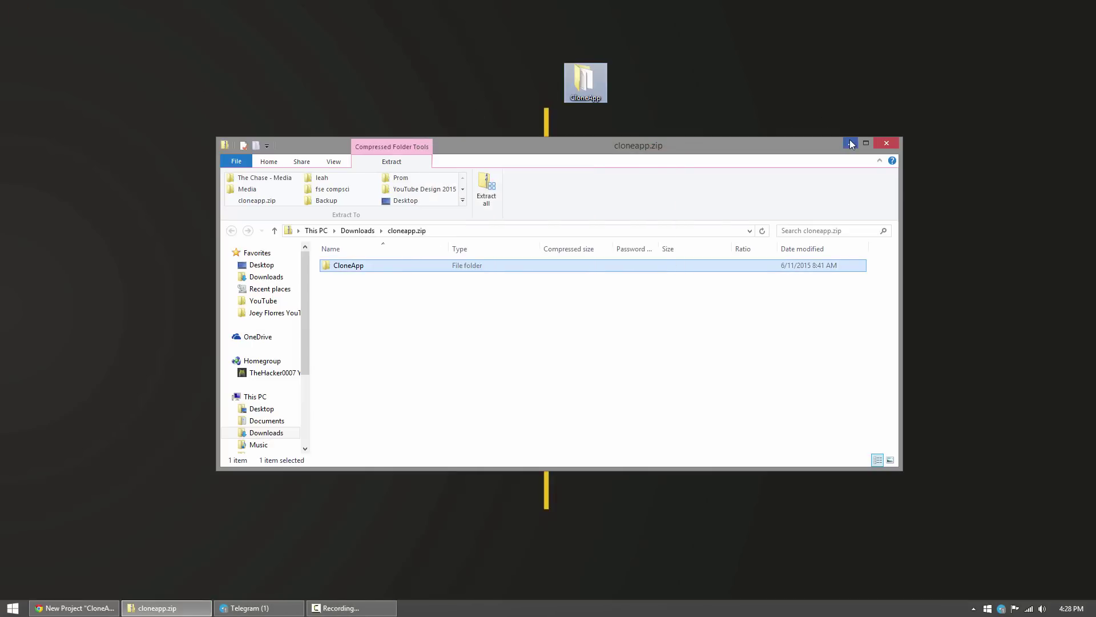
# Close the zip window and move the CloneApp folder to the desktop's left side
pyautogui.click(879, 141)
pyautogui.moveTo(585, 83); pyautogui.dragTo(337, 254)
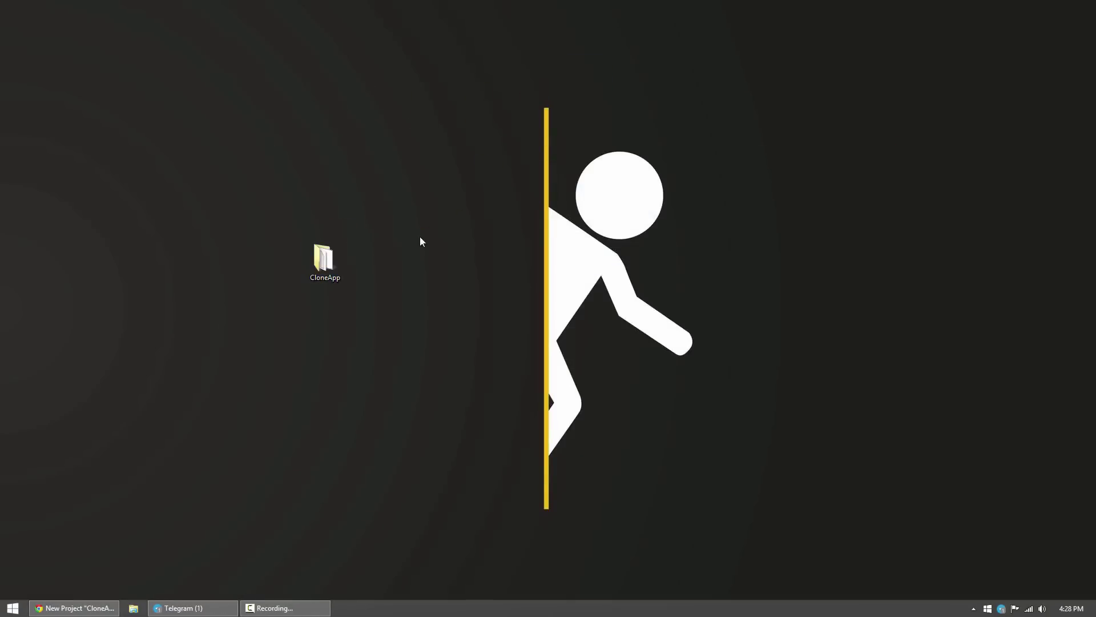
pyautogui.click(320, 253)
# Open the CloneApp folder and run CloneApp.exe past the SmartScreen warning
pyautogui.doubleClick(317, 249)
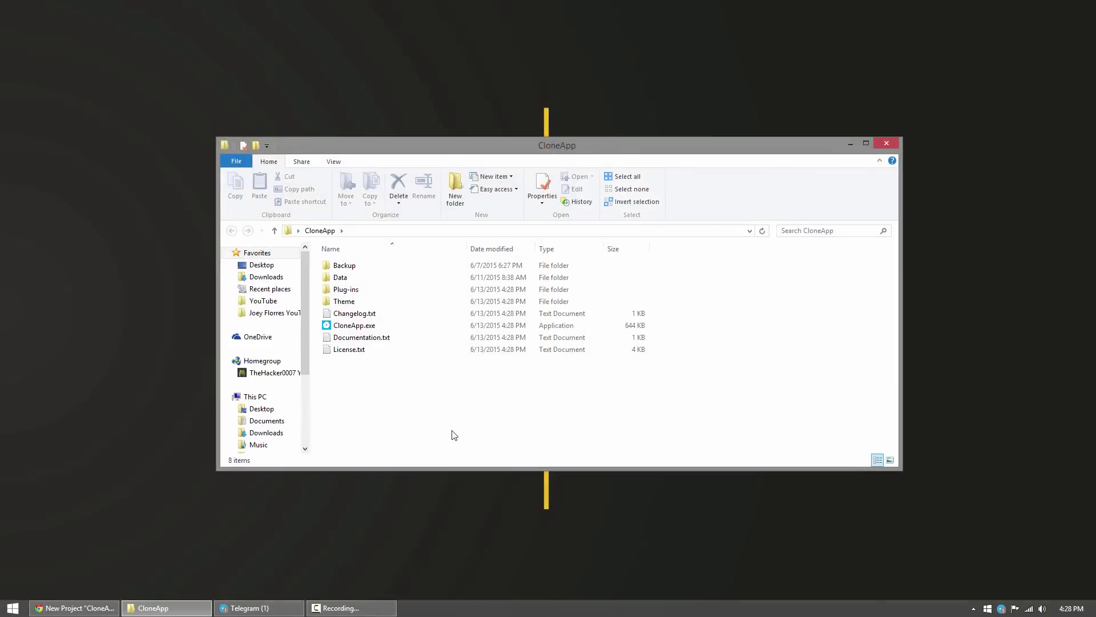
pyautogui.doubleClick(354, 328)
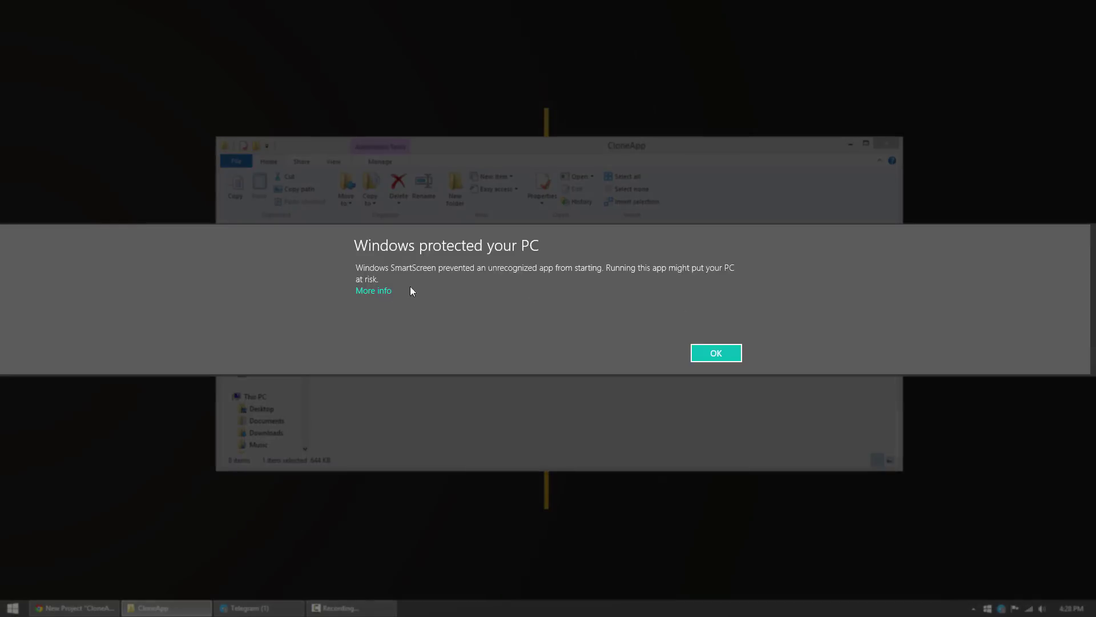
pyautogui.click(378, 292)
pyautogui.click(640, 354)
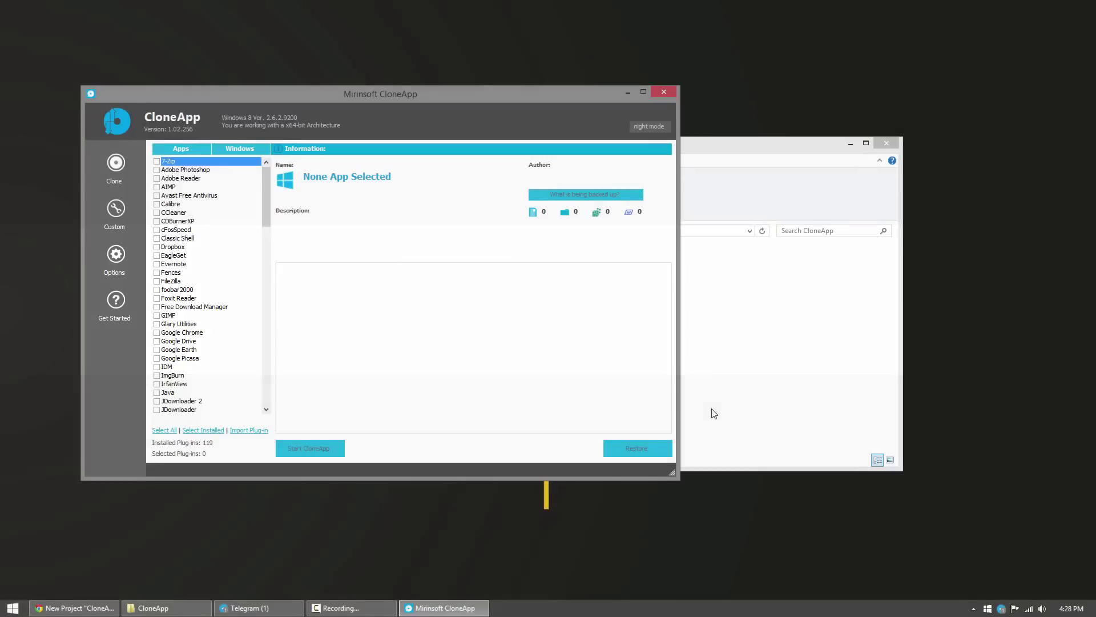
# Minimize the folder window, reposition CloneApp, and switch dark theme on and back off
pyautogui.click(851, 144)
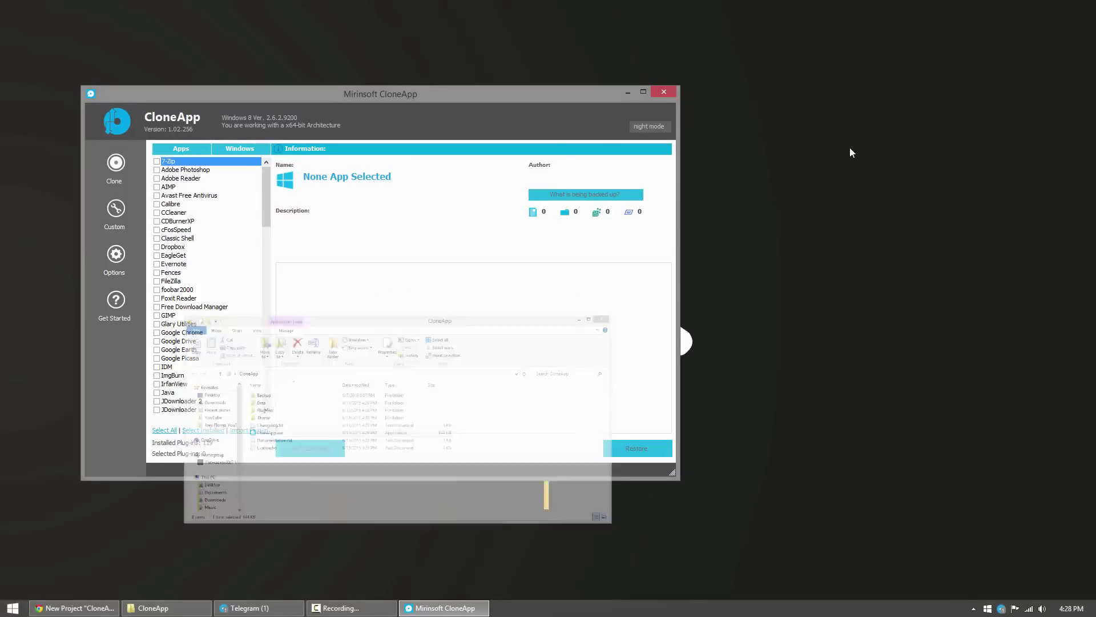
pyautogui.moveTo(403, 103); pyautogui.dragTo(548, 102)
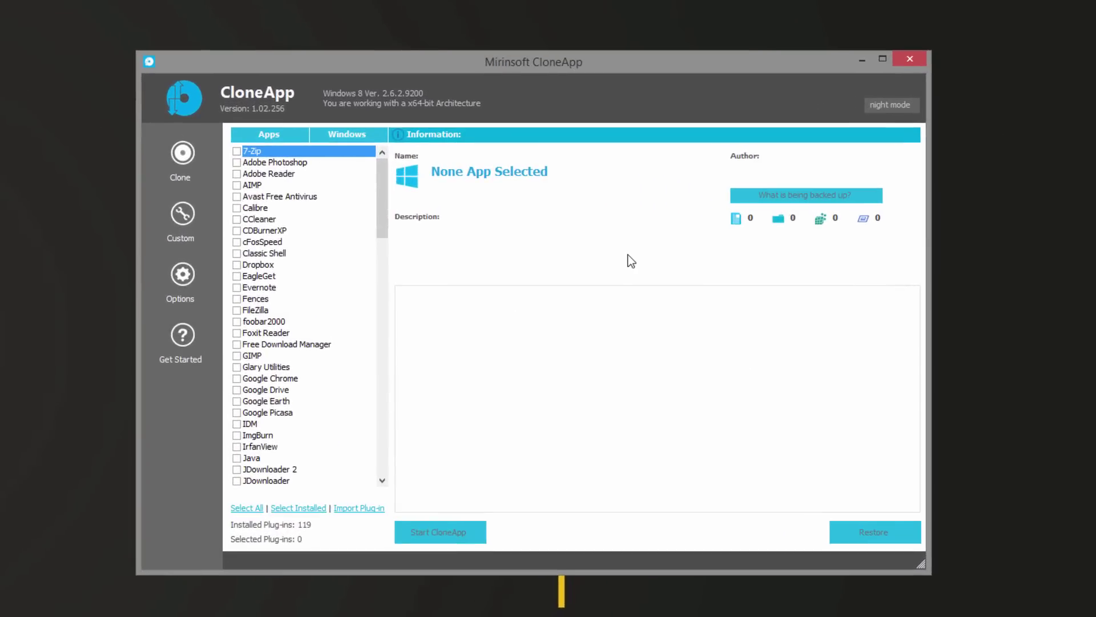
pyautogui.click(902, 107)
pyautogui.click(902, 107)
pyautogui.moveTo(385, 190); pyautogui.dragTo(366, 398)
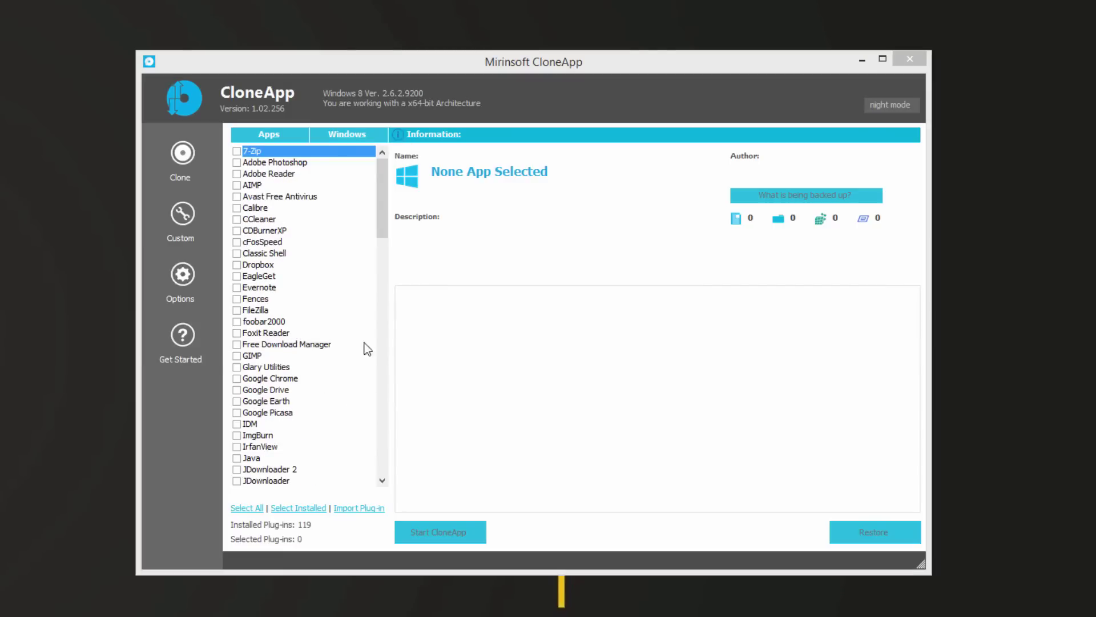
# Check all installed apps with Select Installed and review the seven ticked entries
pyautogui.click(313, 509)
pyautogui.click(313, 508)
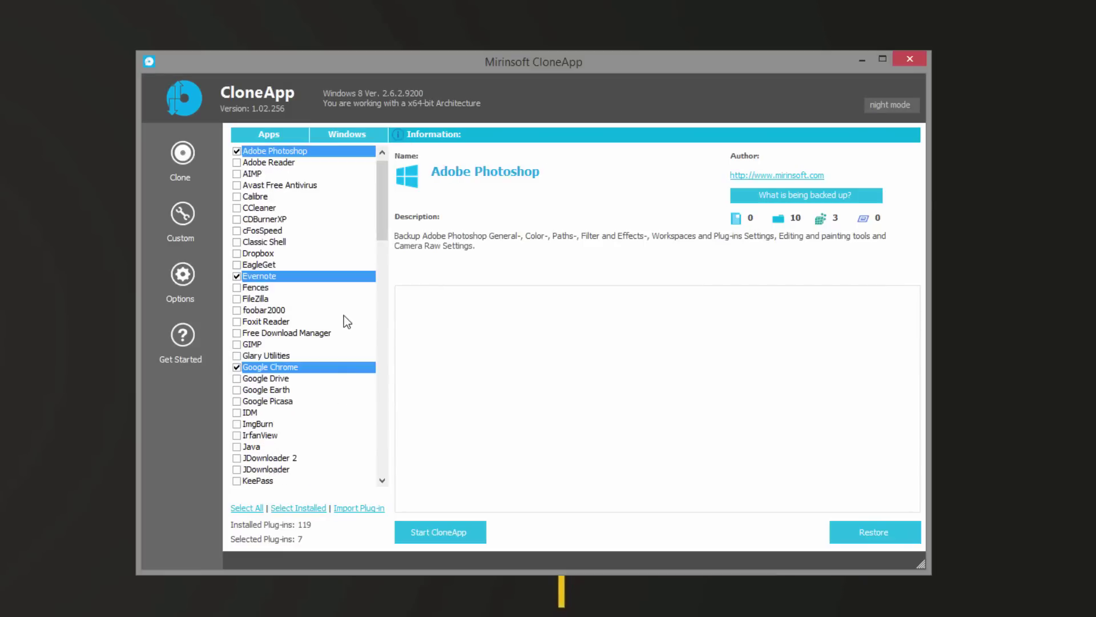
pyautogui.moveTo(379, 210); pyautogui.dragTo(397, 186)
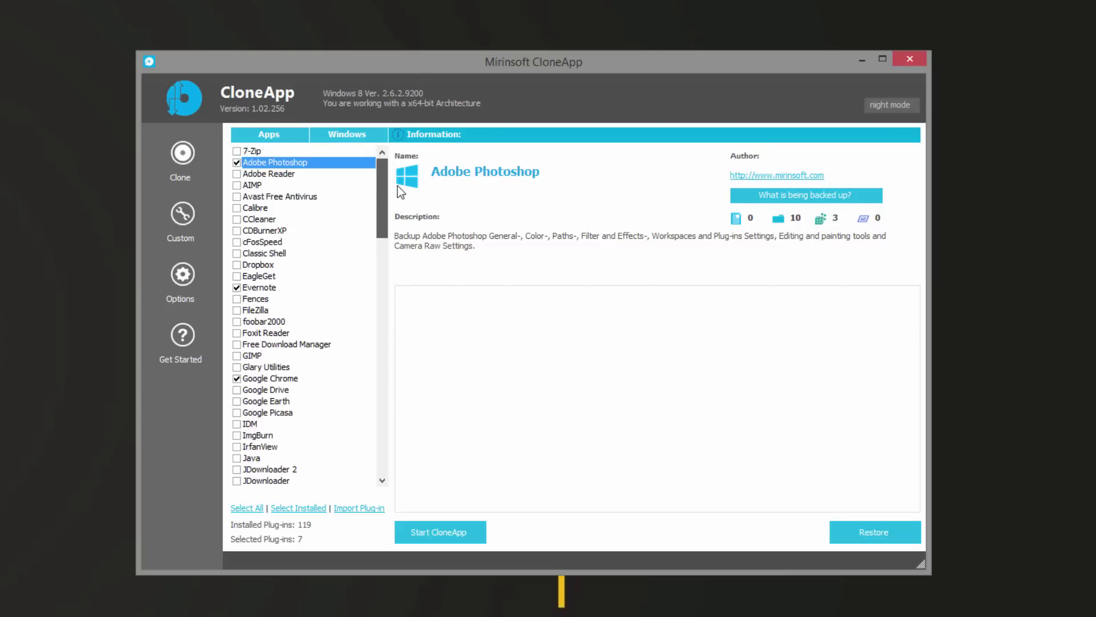
pyautogui.moveTo(397, 186); pyautogui.dragTo(393, 294)
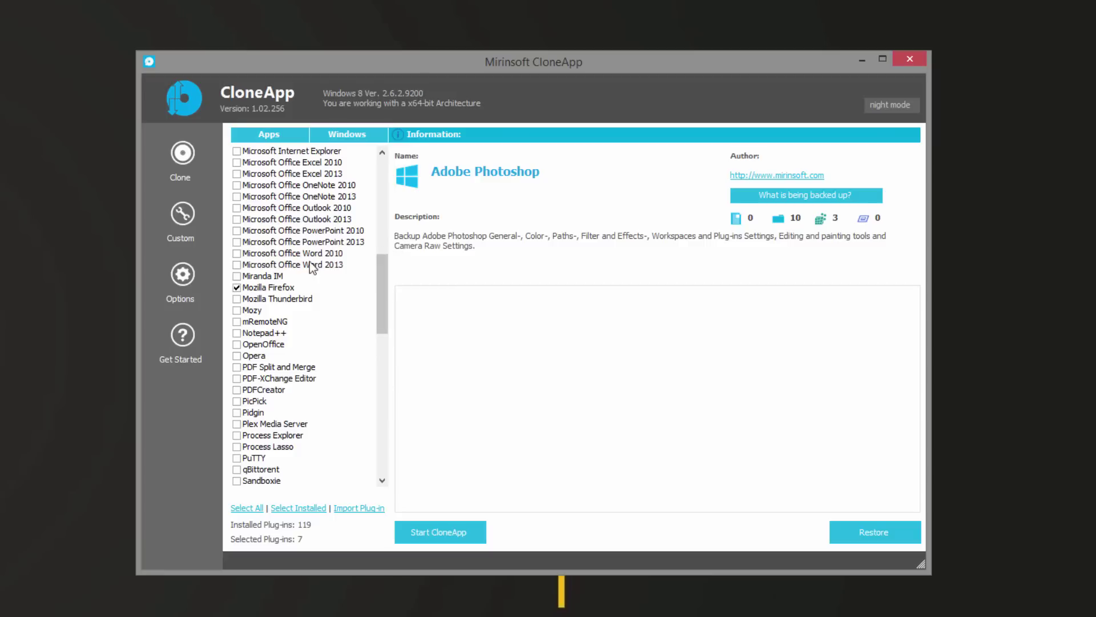
pyautogui.moveTo(378, 266); pyautogui.dragTo(389, 390)
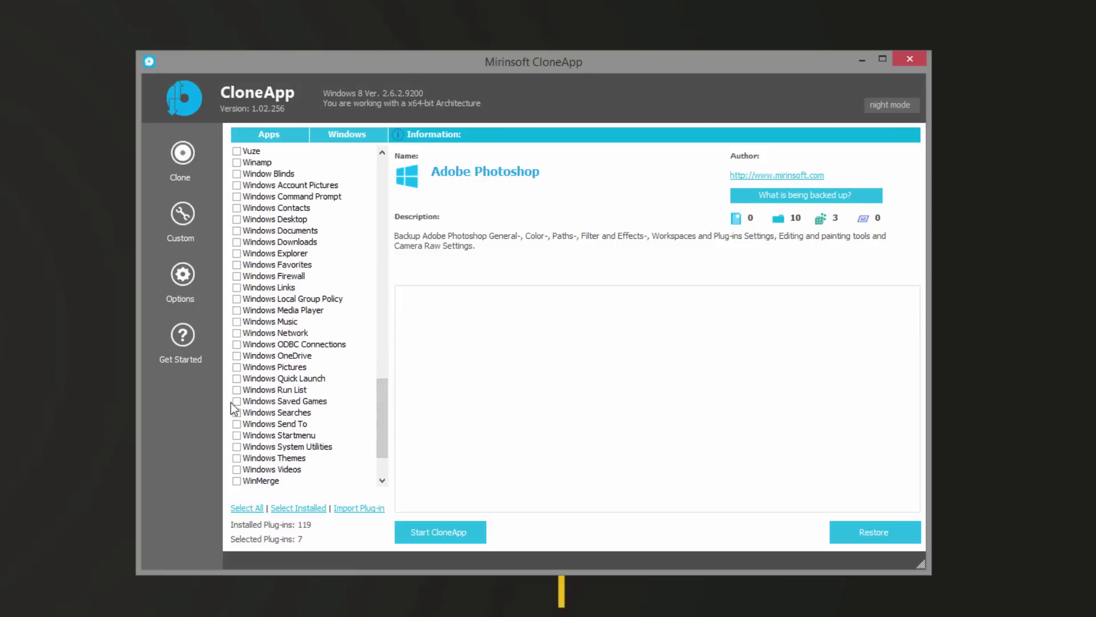
# Uncheck Evernote and Google Chrome from the backup list
pyautogui.click(236, 219)
pyautogui.click(237, 220)
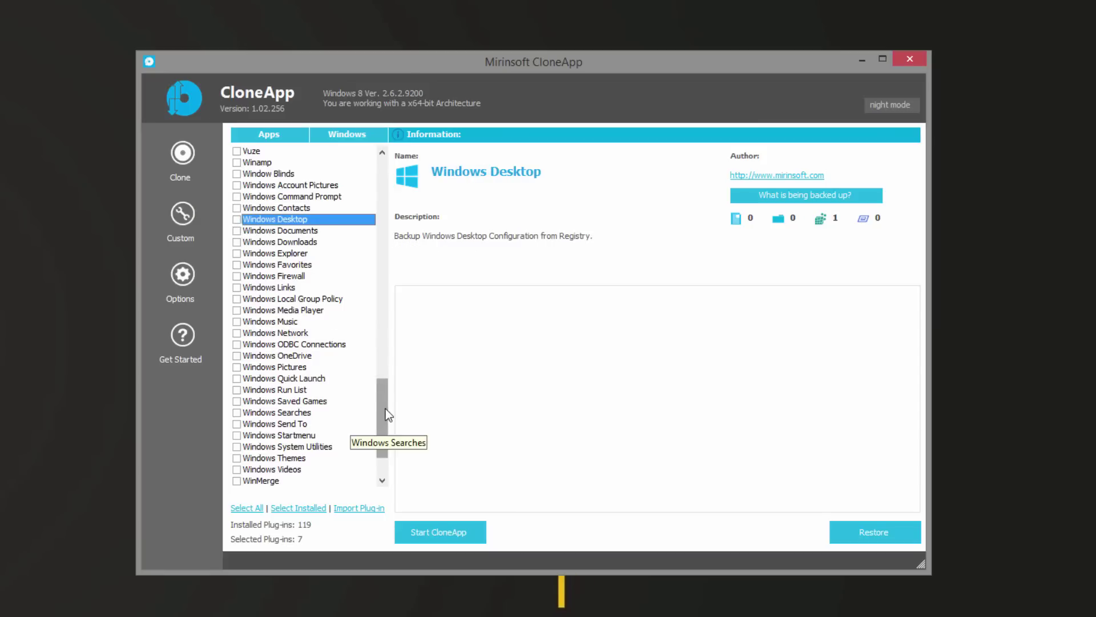
pyautogui.moveTo(388, 415); pyautogui.dragTo(417, 179)
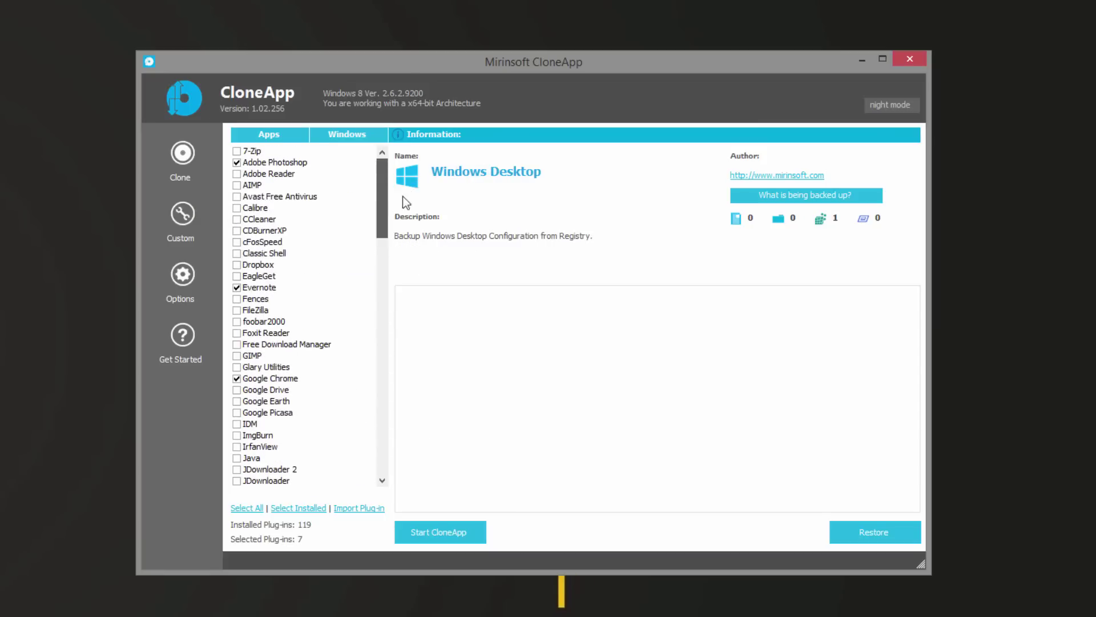
pyautogui.click(236, 287)
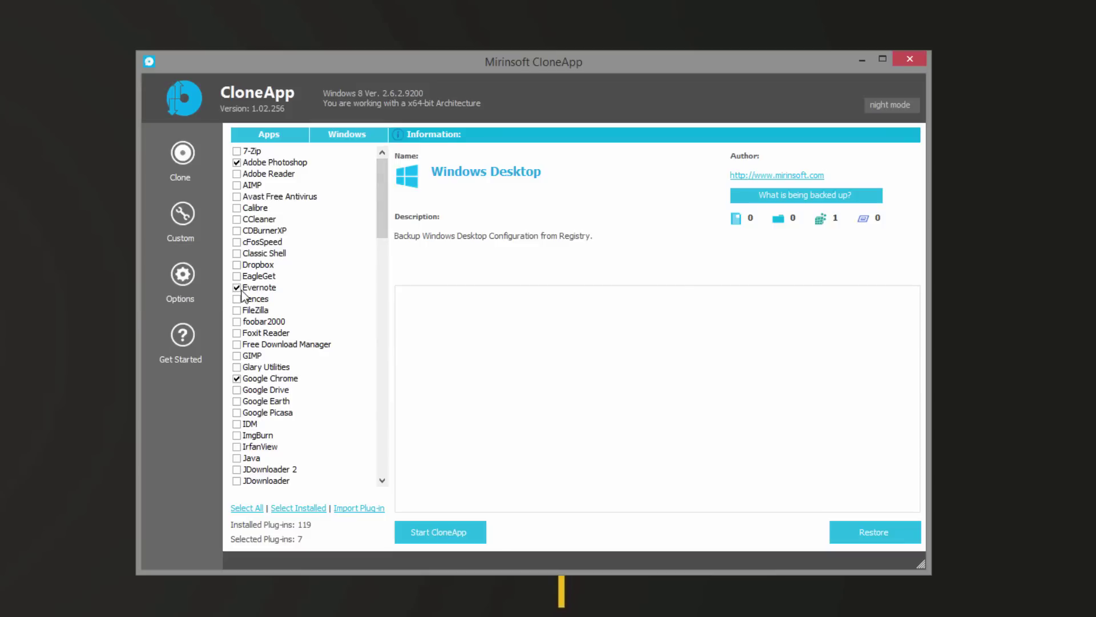
pyautogui.click(237, 379)
# Uncheck WinRAR, VLC media player and Skype, then view Adobe Photoshop's backup details
pyautogui.moveTo(365, 199); pyautogui.dragTo(391, 365)
pyautogui.click(237, 423)
pyautogui.click(236, 344)
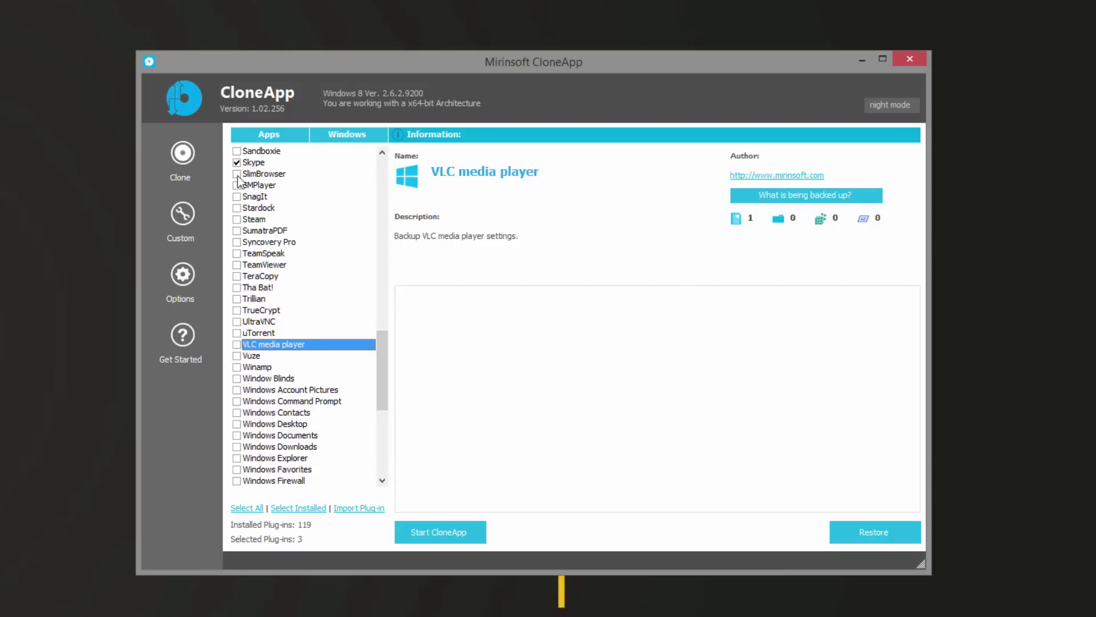
pyautogui.click(236, 162)
pyautogui.moveTo(395, 392); pyautogui.dragTo(398, 168)
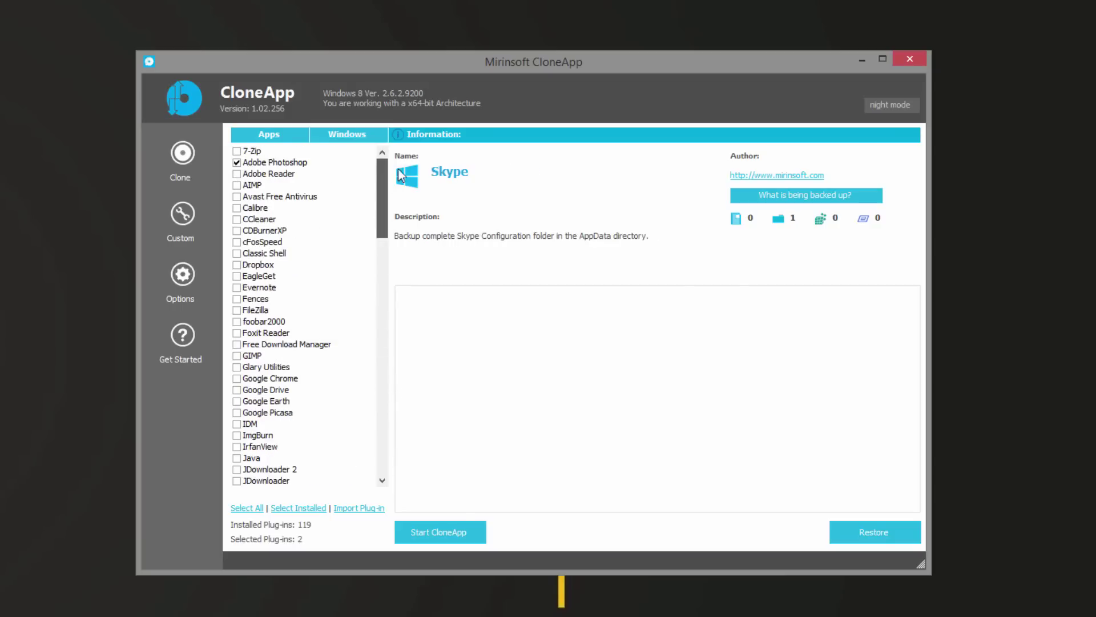
pyautogui.click(296, 161)
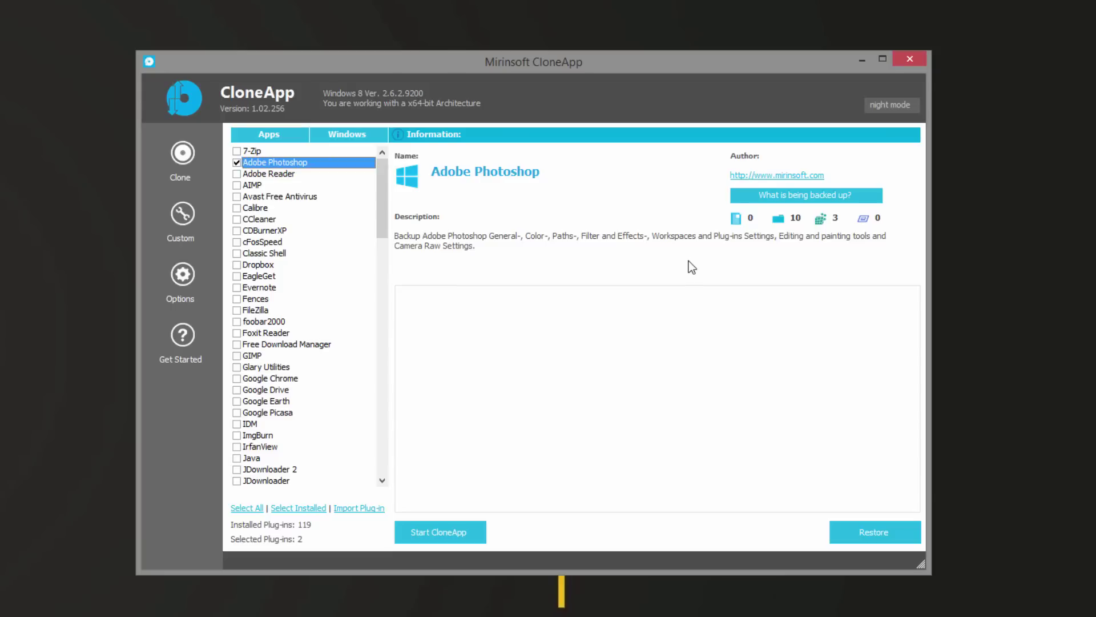
# Back up Adobe Photoshop and Mozilla Firefox, then move CloneApp aside once complete
pyautogui.click(444, 537)
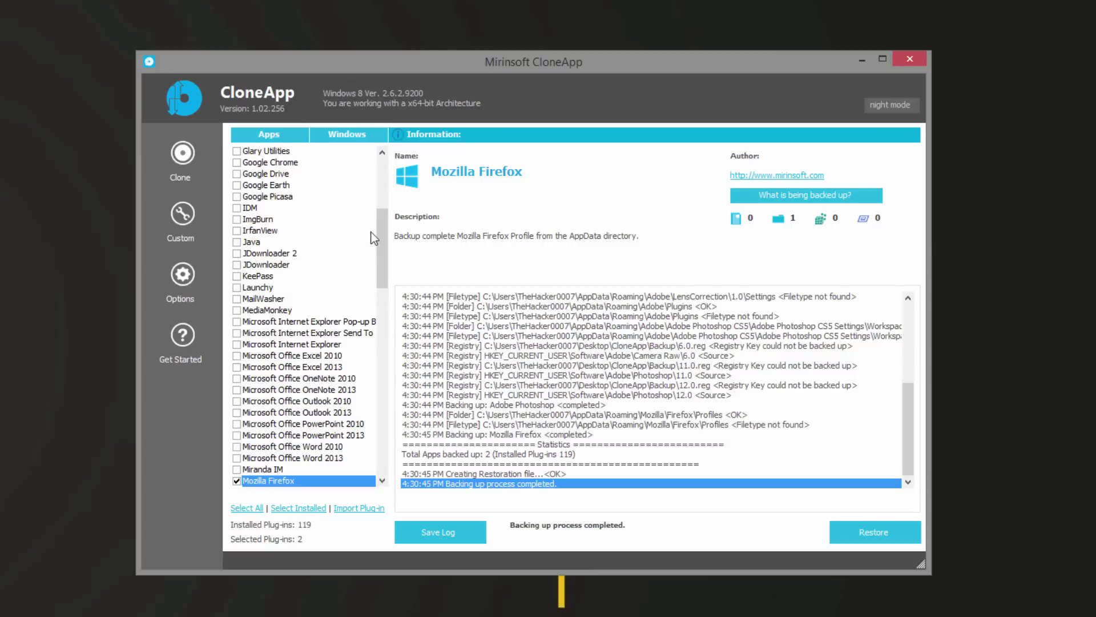
pyautogui.moveTo(382, 234); pyautogui.dragTo(383, 304)
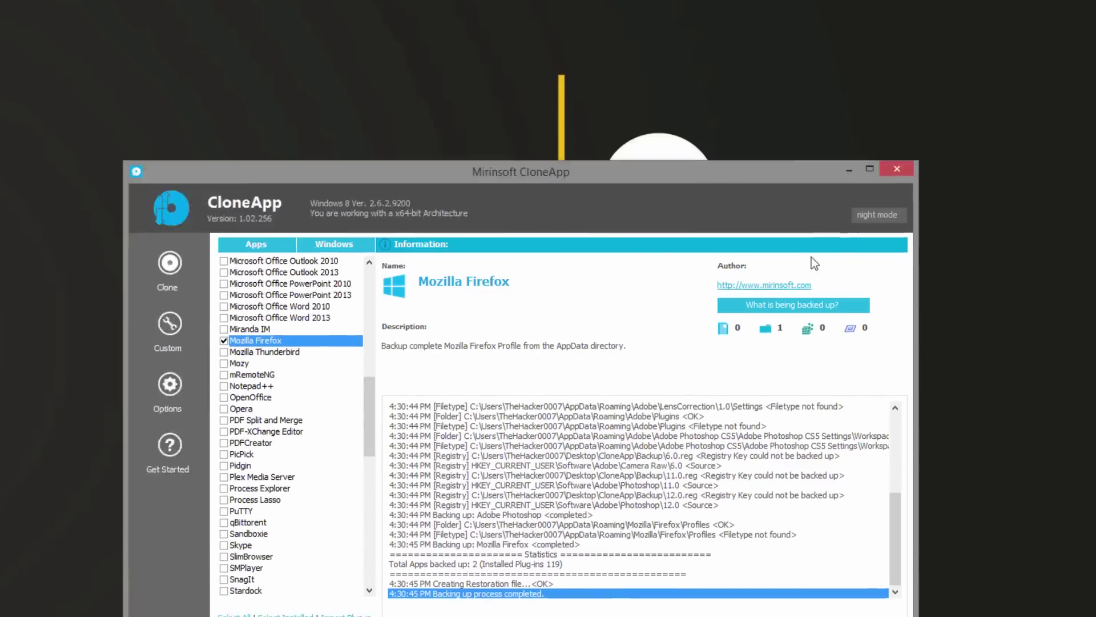
pyautogui.moveTo(733, 171); pyautogui.dragTo(1022, 34)
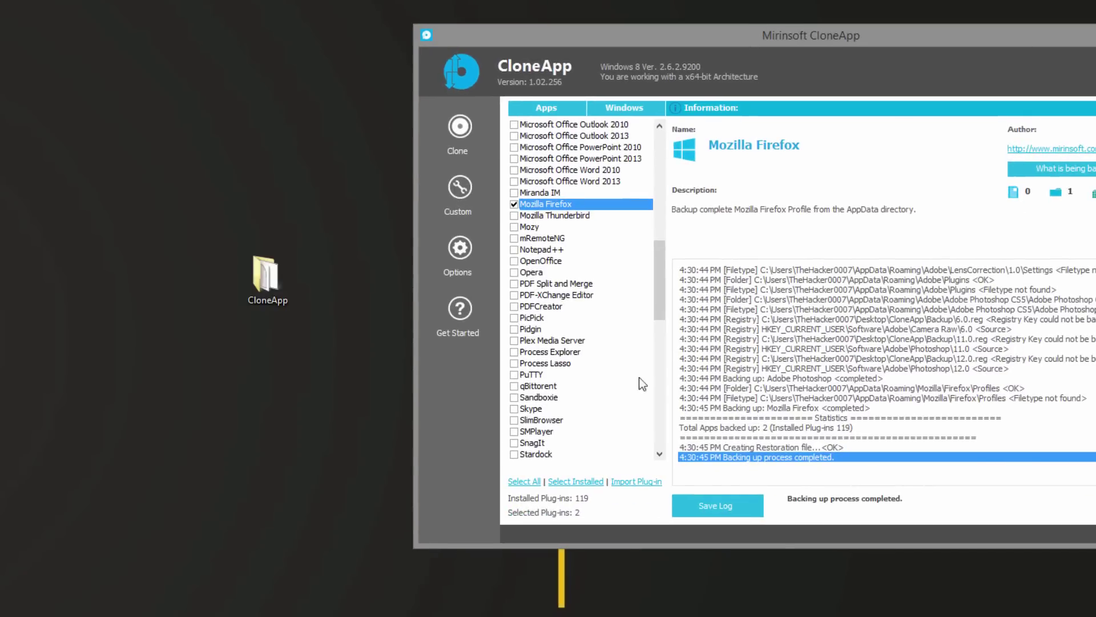
# Inspect the saved settings inside the CloneApp Backup folder, then return to CloneApp
pyautogui.doubleClick(287, 294)
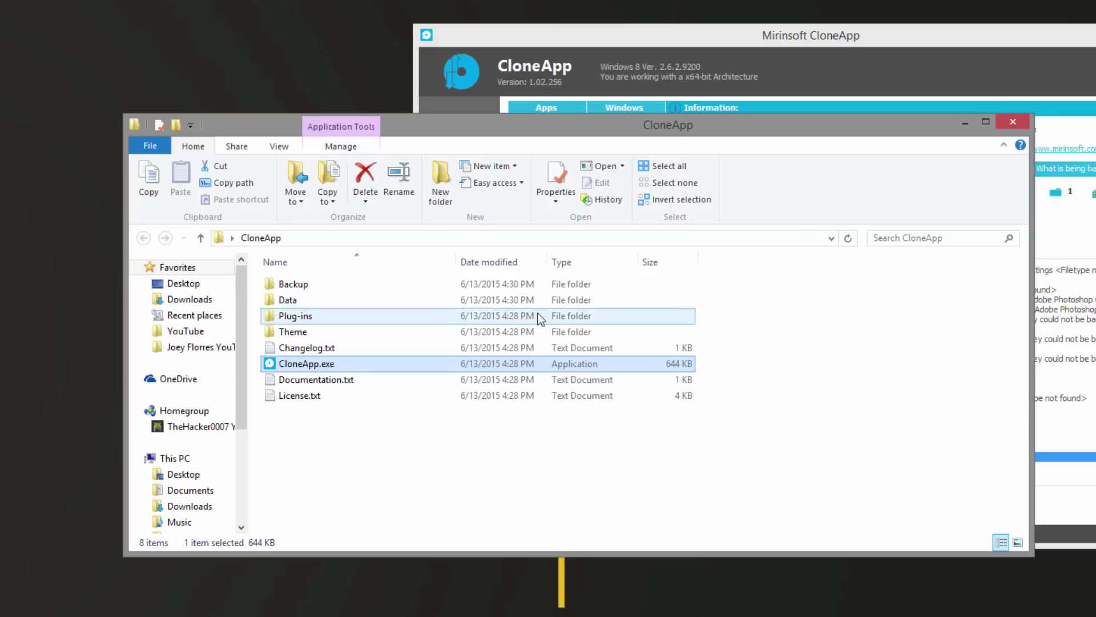
pyautogui.doubleClick(419, 284)
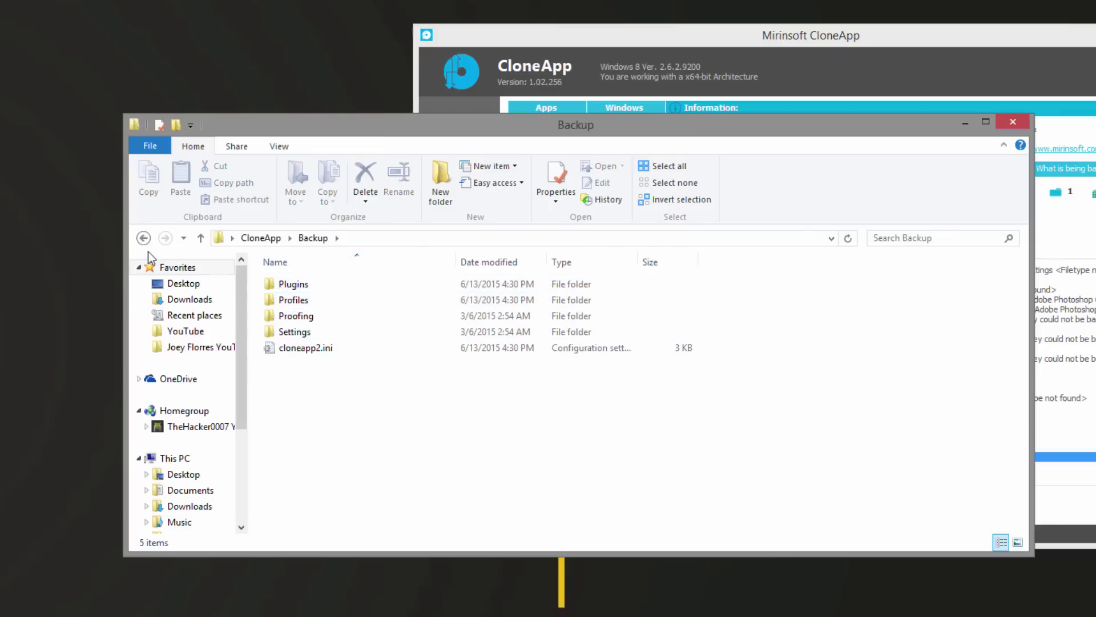
pyautogui.click(143, 237)
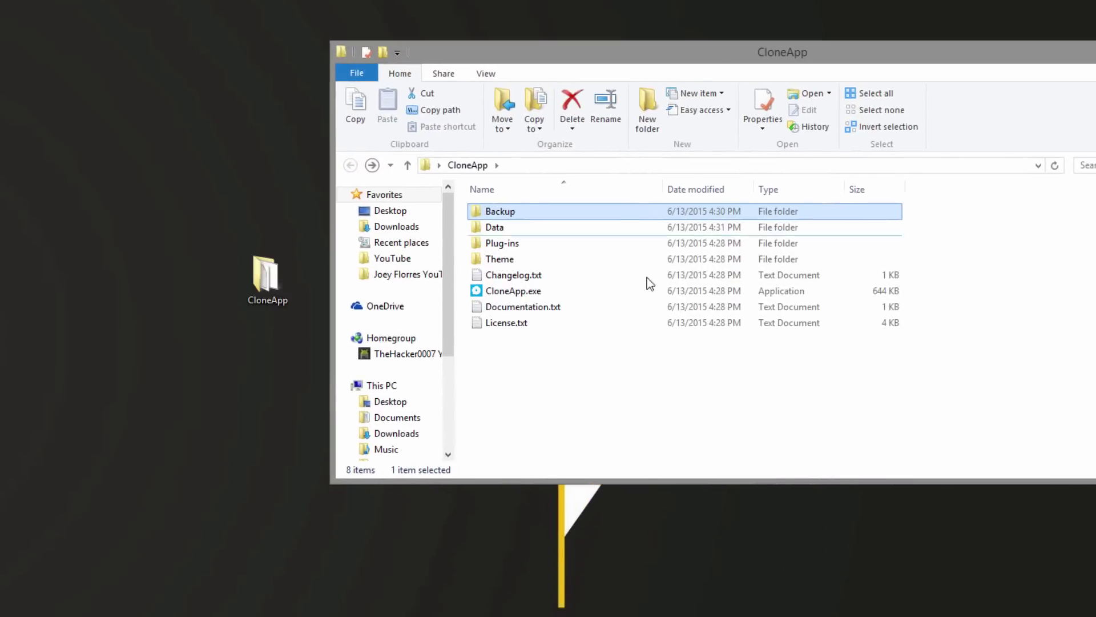
# Relaunch CloneApp from the CloneApp folder and bring its window into view
pyautogui.moveTo(562, 225)
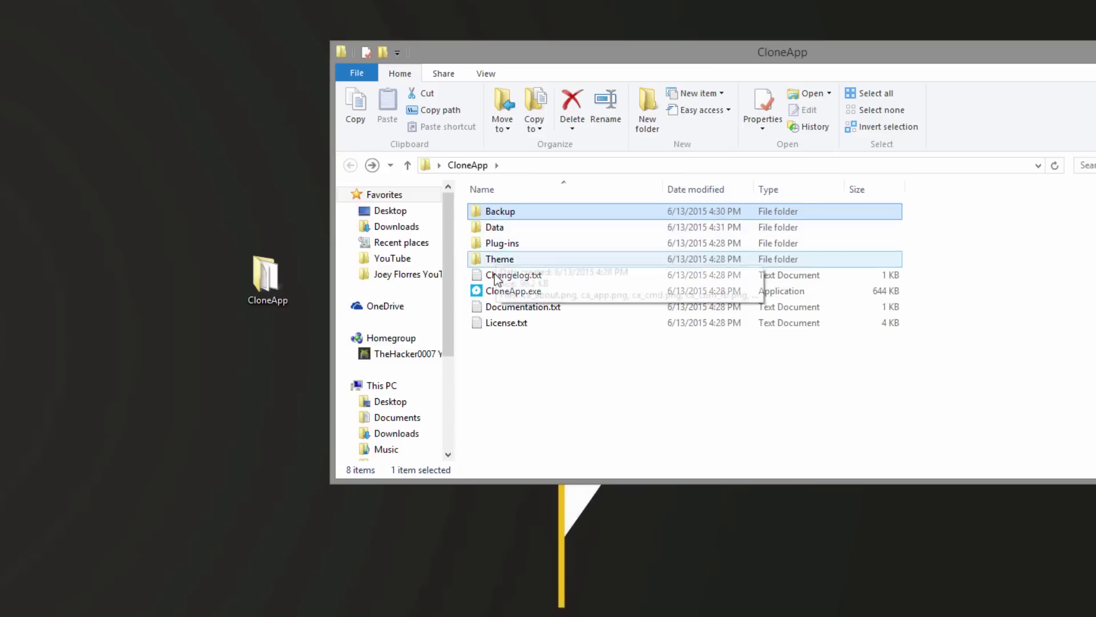
pyautogui.click(503, 293)
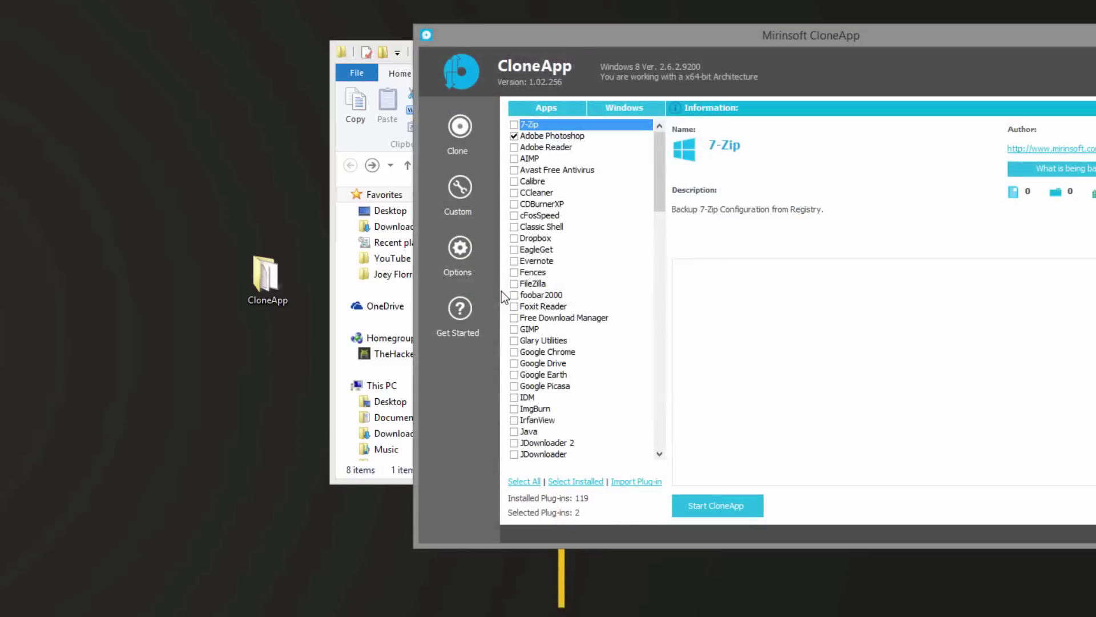
pyautogui.moveTo(663, 149); pyautogui.dragTo(680, 133)
# Start the restore and decline creating the missing Photoshop CS5 folder
pyautogui.moveTo(735, 40); pyautogui.dragTo(406, 49)
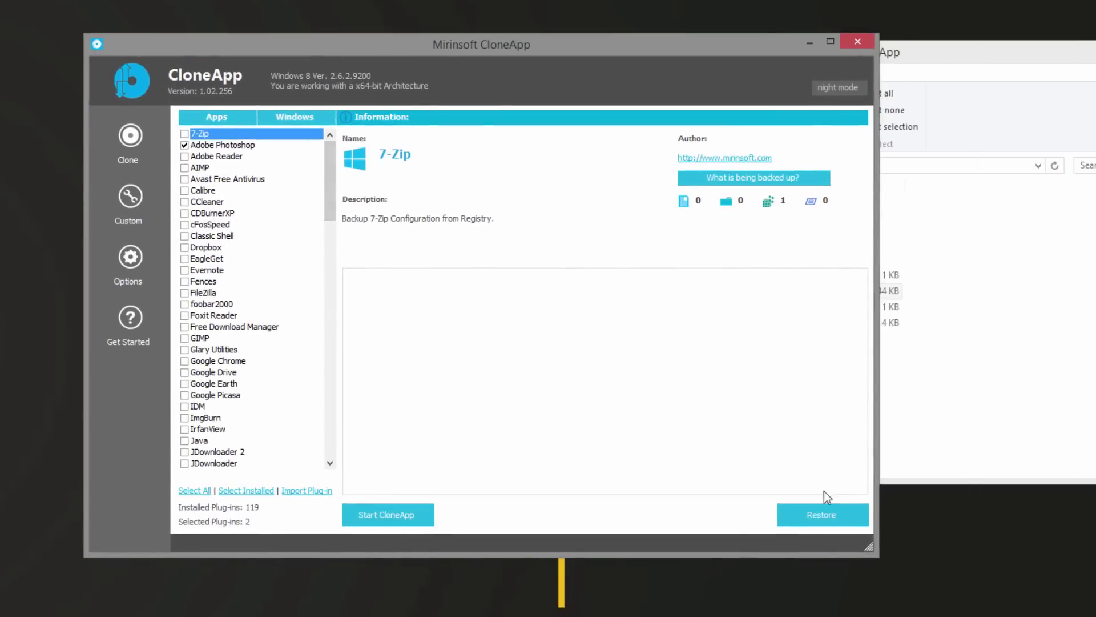
pyautogui.click(816, 505)
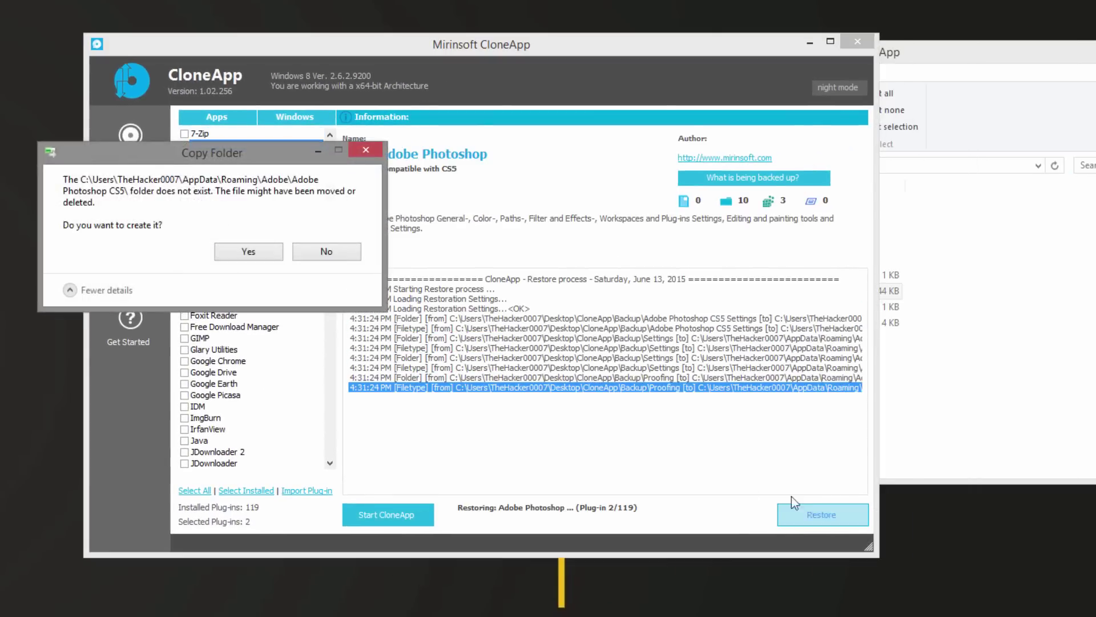
pyautogui.moveTo(251, 149); pyautogui.dragTo(98, 178)
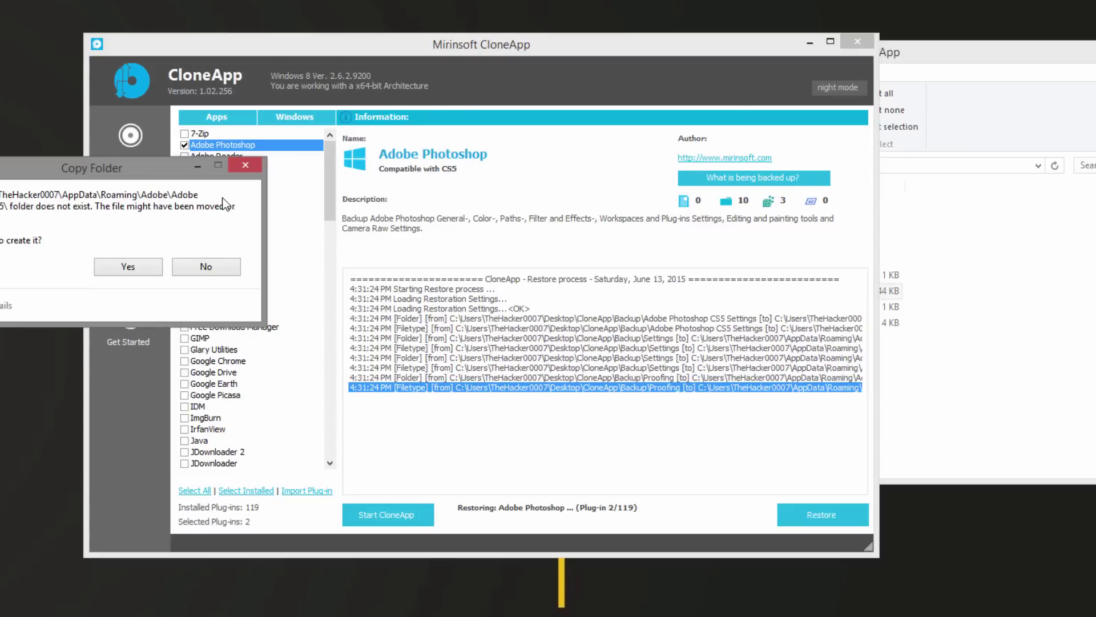
pyautogui.click(215, 269)
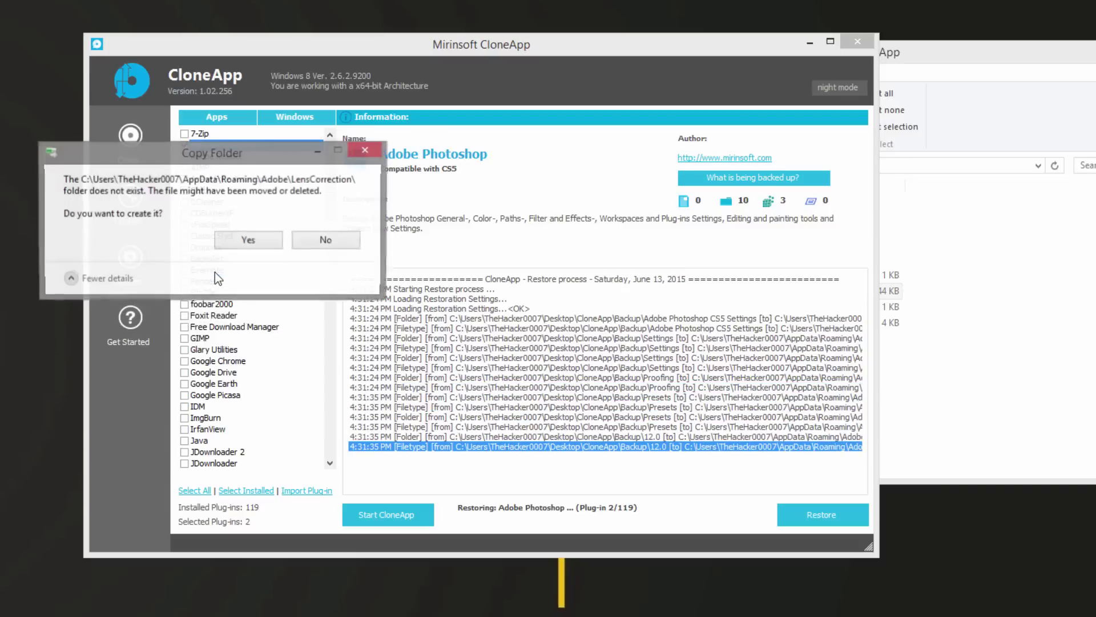
# Decline the LensCorrection folder prompt and dismiss the remaining replace-or-skip prompts
pyautogui.click(335, 241)
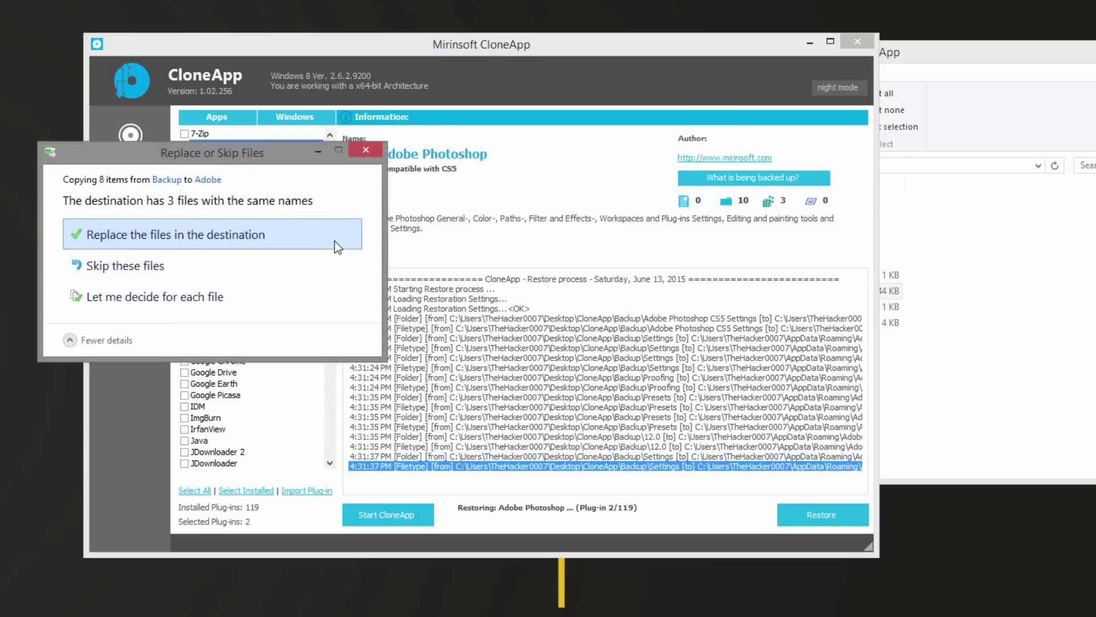
pyautogui.click(363, 151)
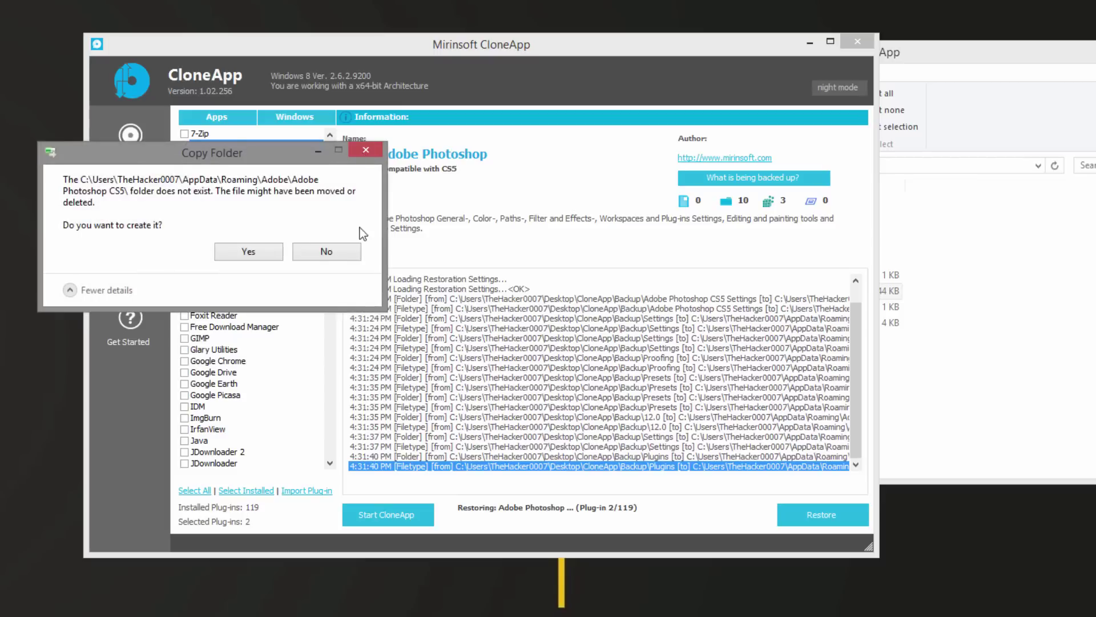
pyautogui.click(354, 250)
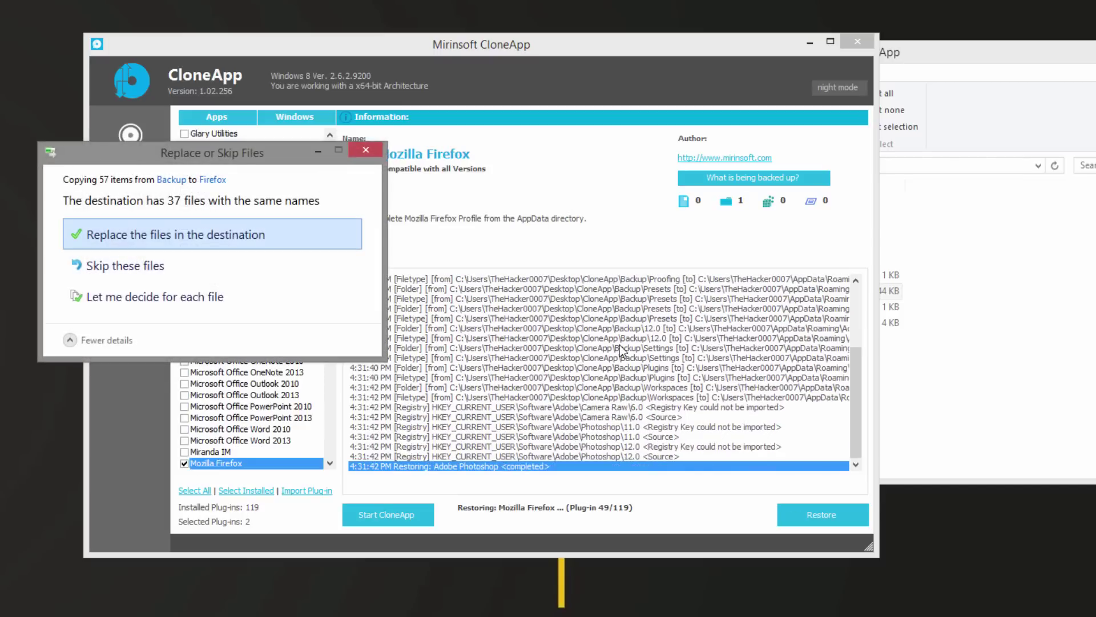
pyautogui.click(361, 151)
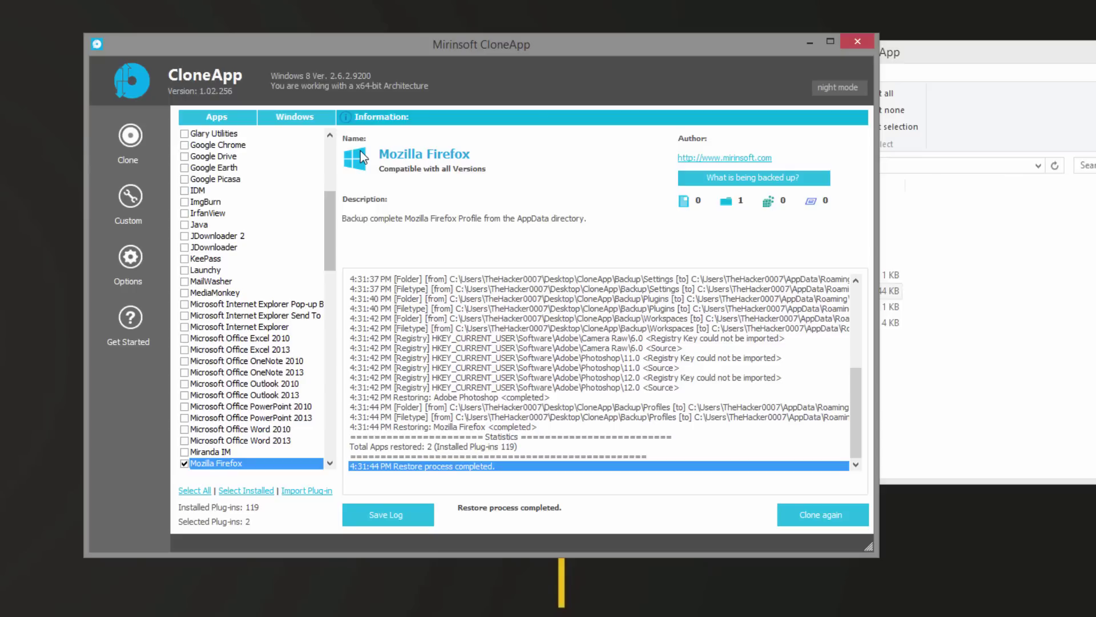
# Review the Custom page's Folders and Files lists, then go to the Options control panel
pyautogui.click(152, 171)
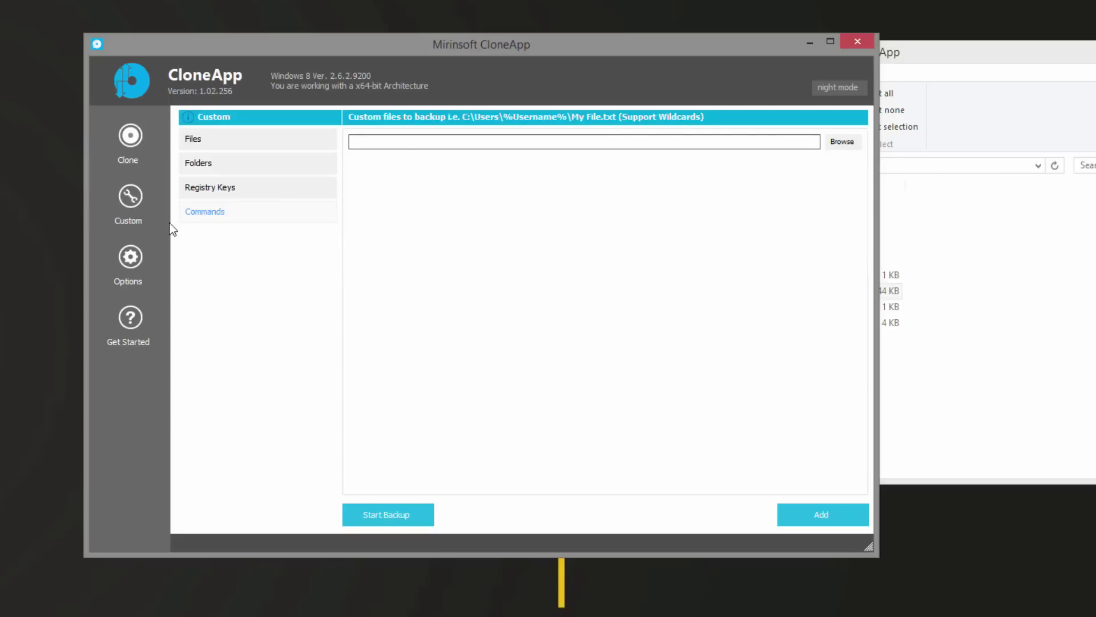
pyautogui.click(256, 165)
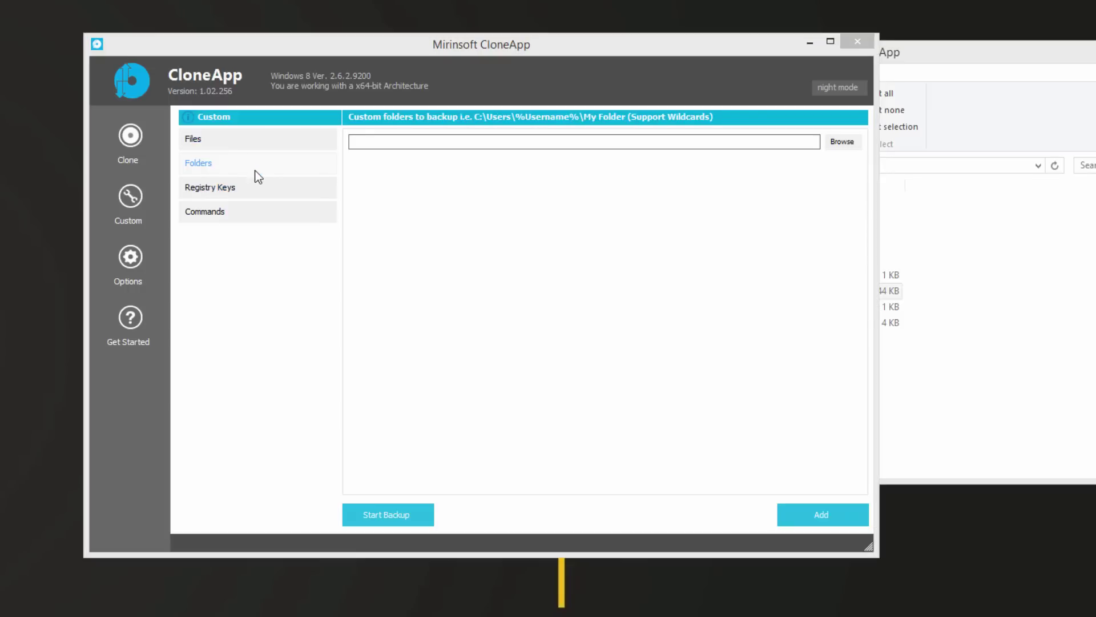
pyautogui.click(253, 139)
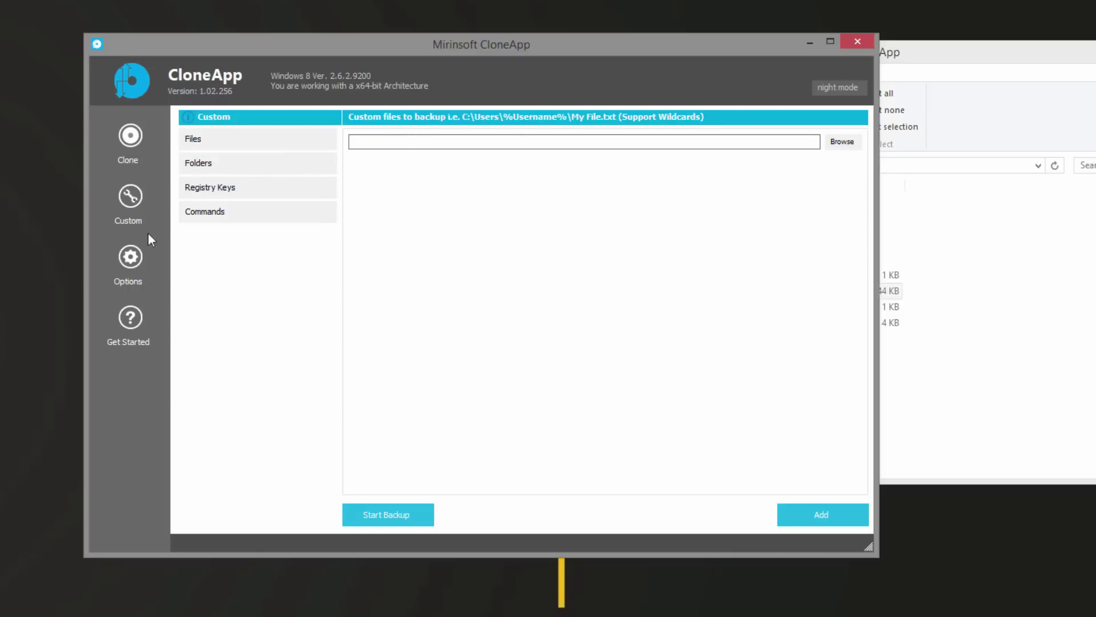
pyautogui.click(145, 161)
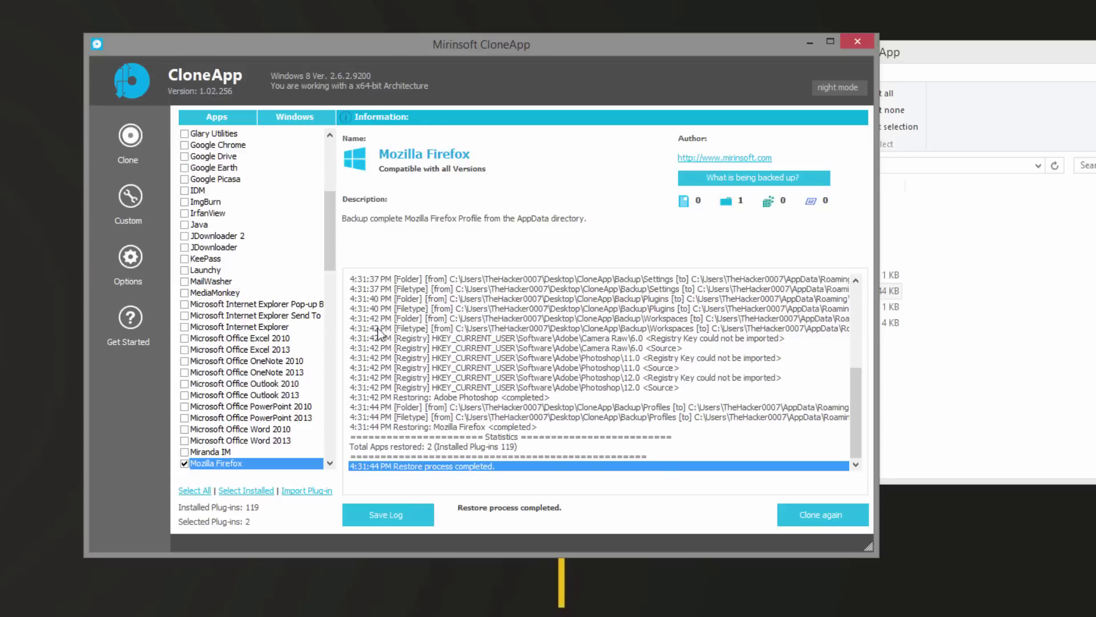
pyautogui.click(126, 252)
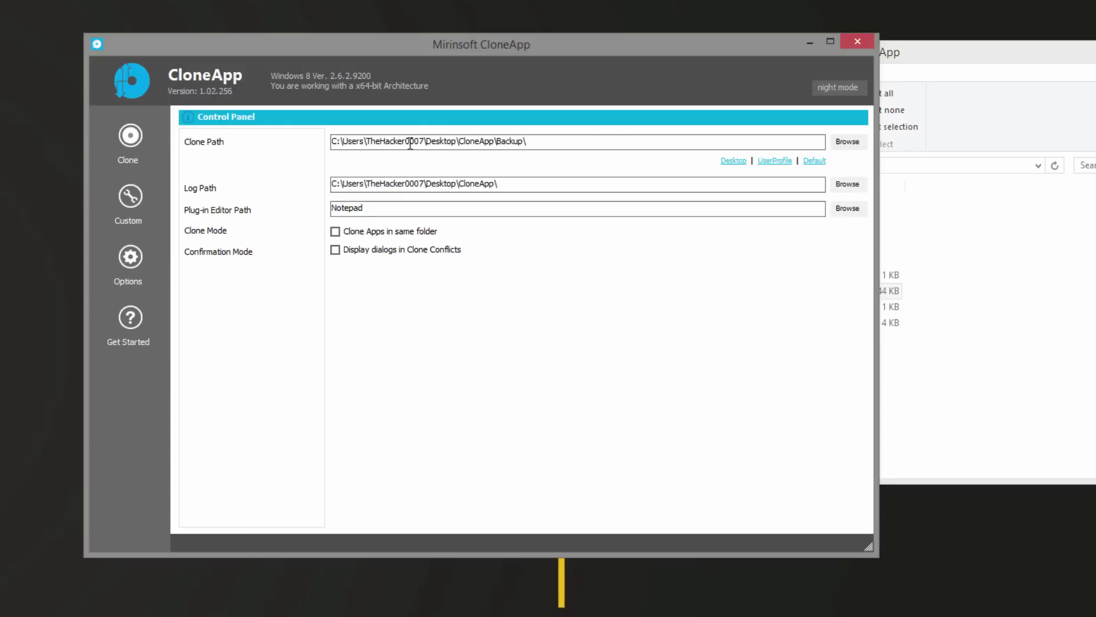
# Check the Backup clone path, log path and plug-in editor fields, then view Get Started
pyautogui.moveTo(606, 143); pyautogui.dragTo(421, 143)
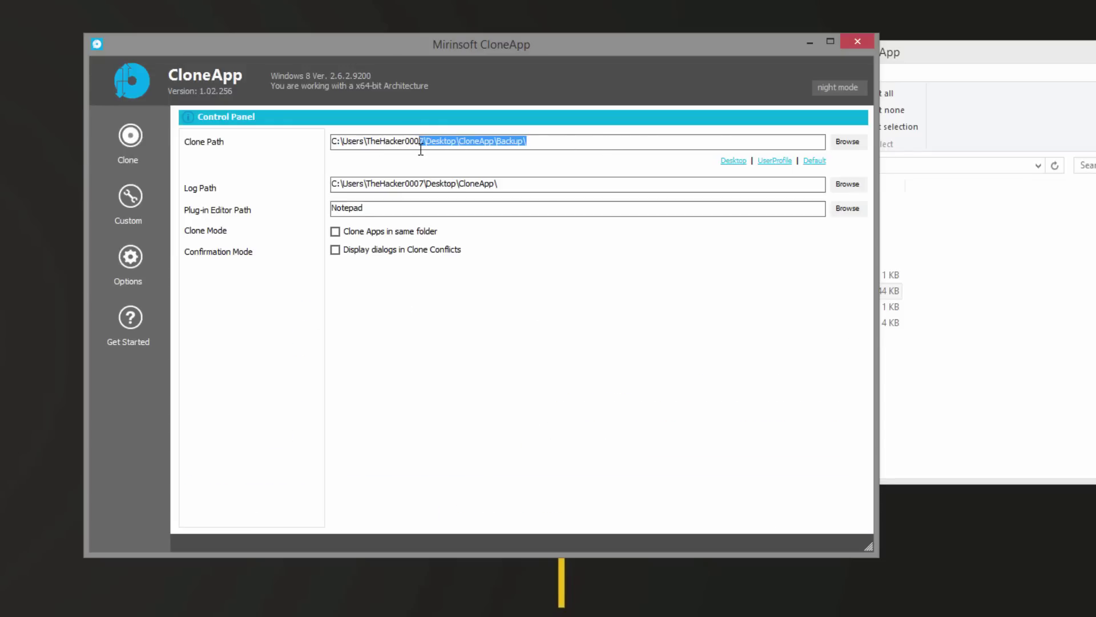
pyautogui.click(556, 184)
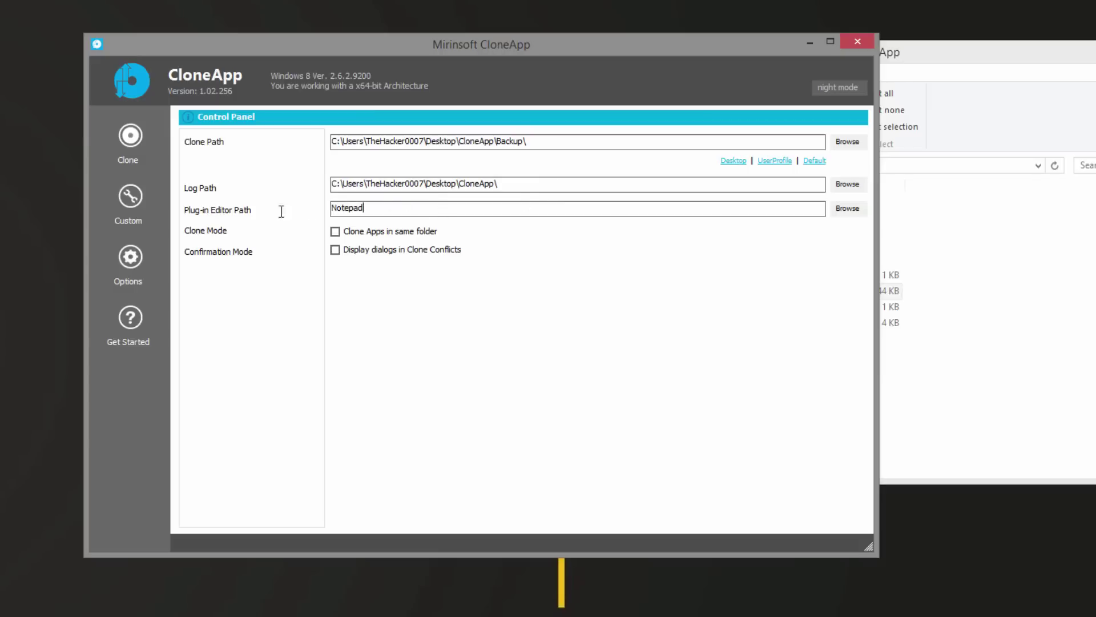
pyautogui.press('Tab')
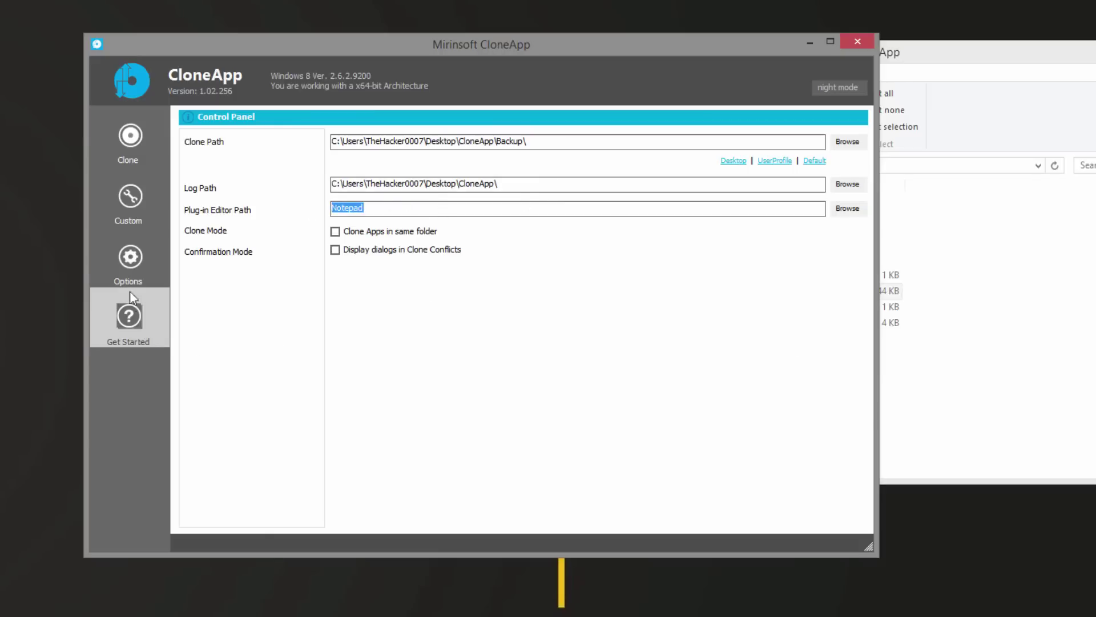
pyautogui.click(145, 319)
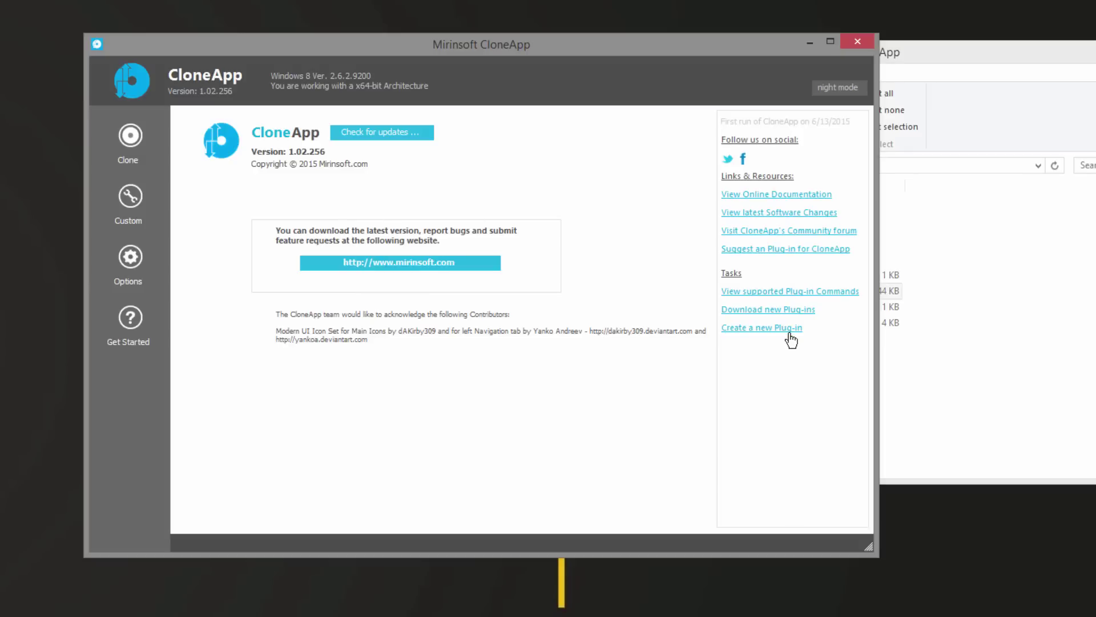
# Return to the Clone page showing the restore log completed for 2 apps
pyautogui.click(129, 140)
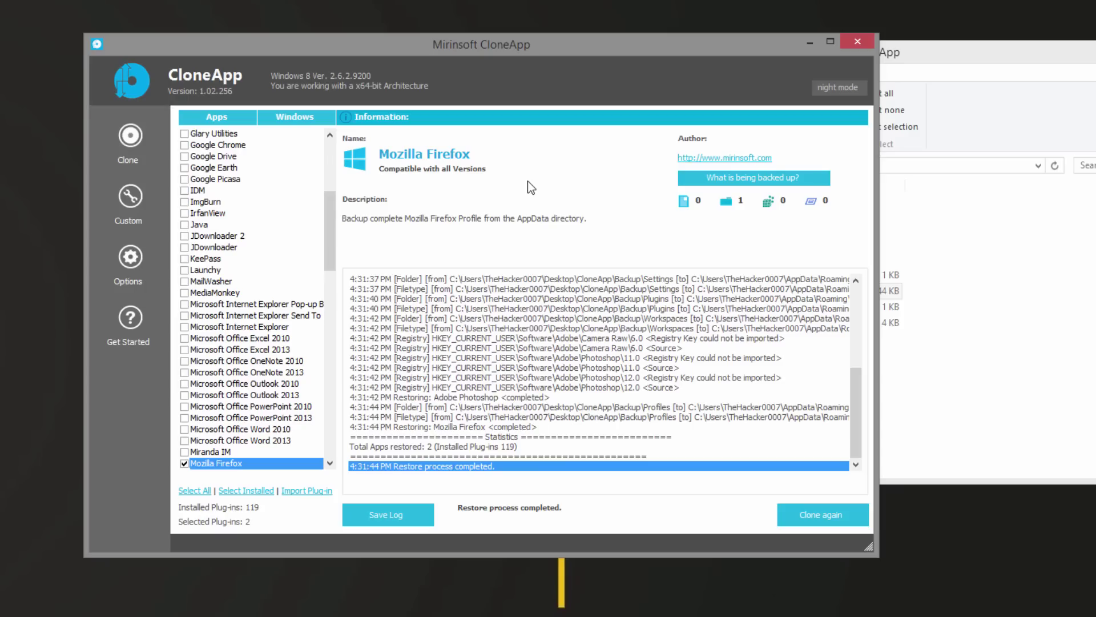